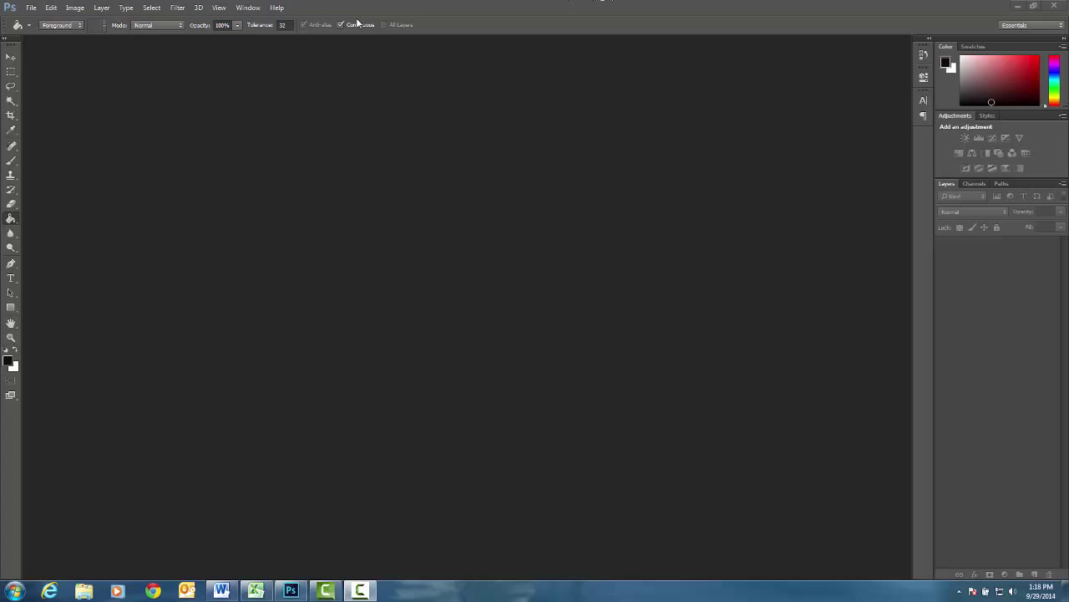
- Browse in the Open dialog to the UVU folder on the Seagate Replica (F:) drive
left_click(30, 11)
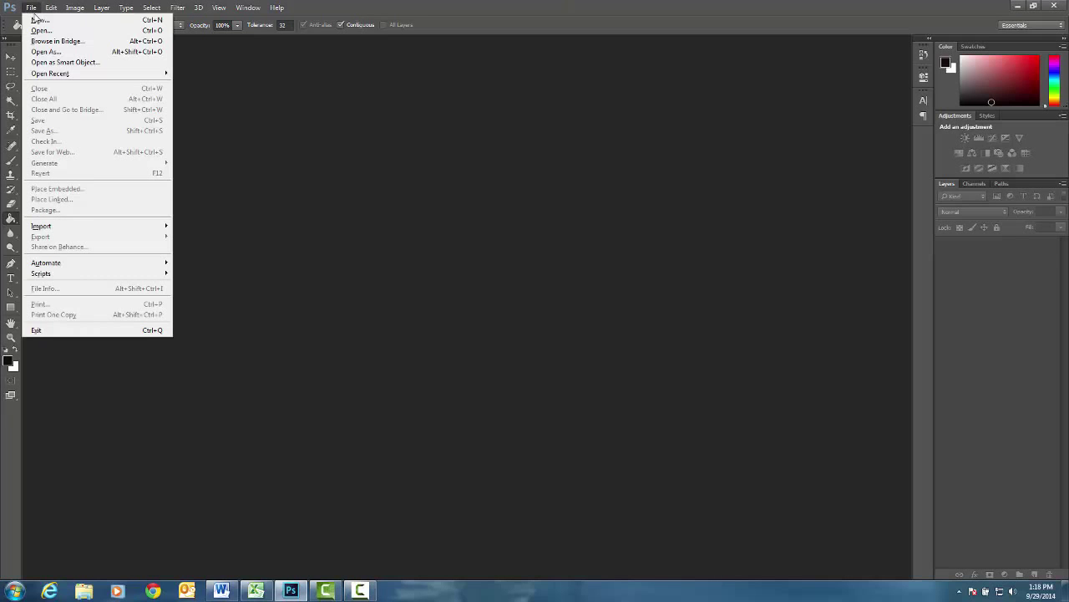
left_click(38, 29)
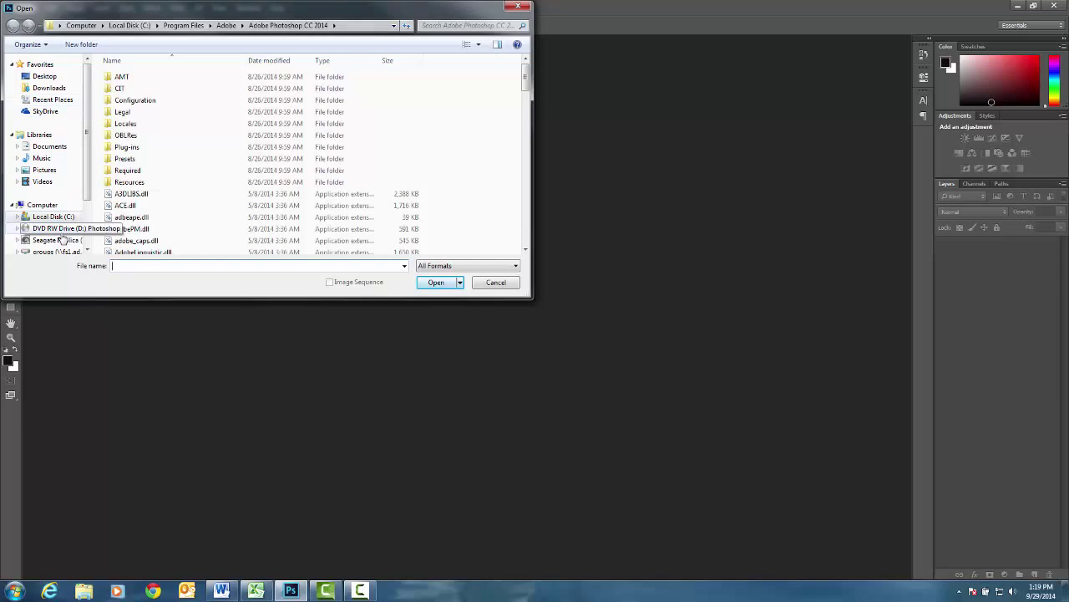
left_click(50, 240)
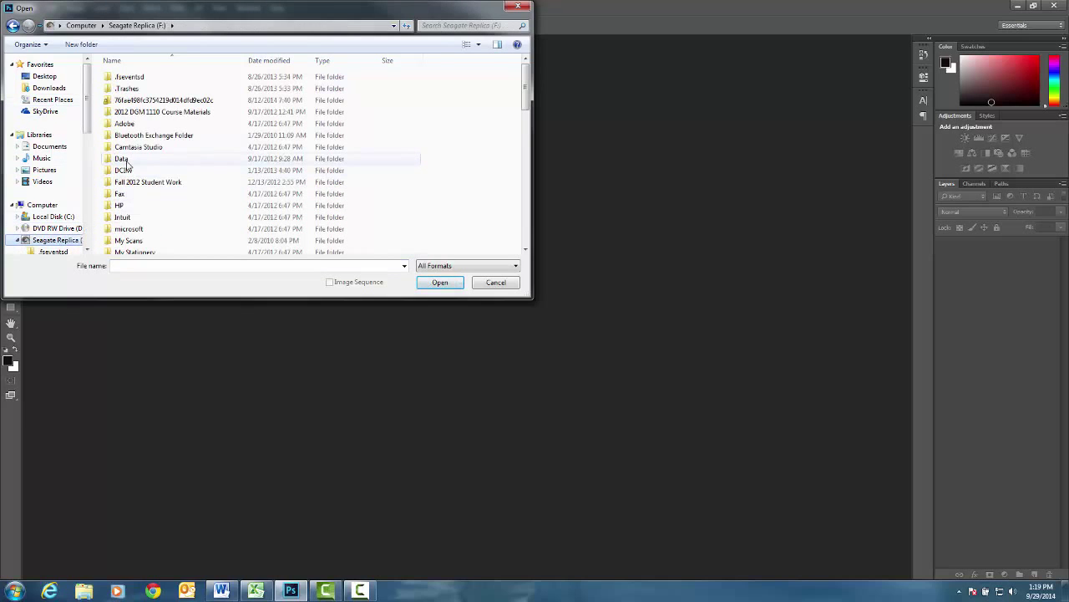
double_click(122, 159)
scroll(147, 131, "down", 5)
scroll(148, 131, "down", 15)
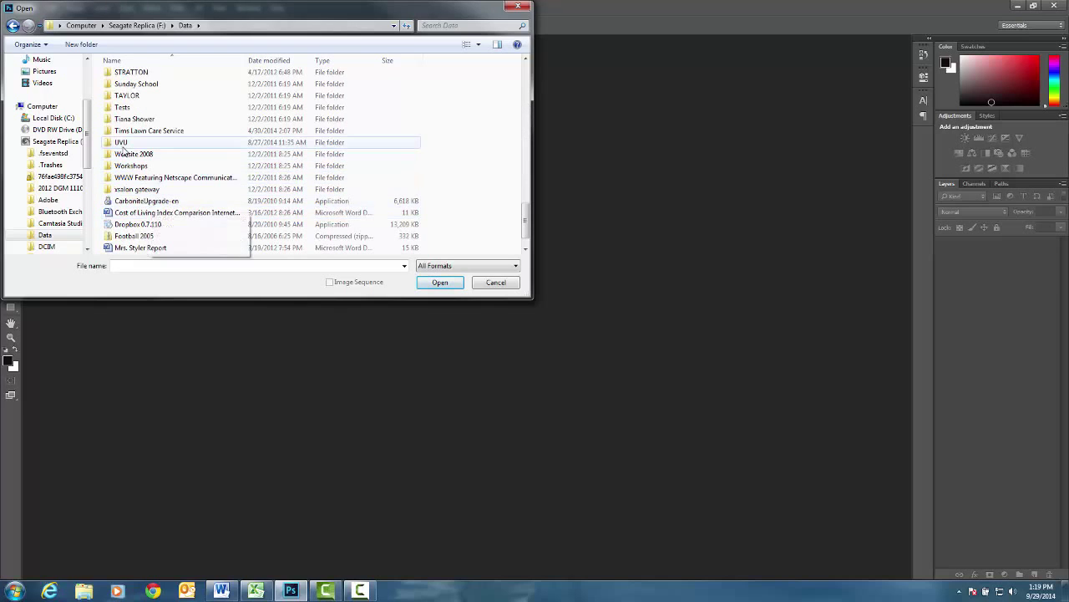
double_click(124, 143)
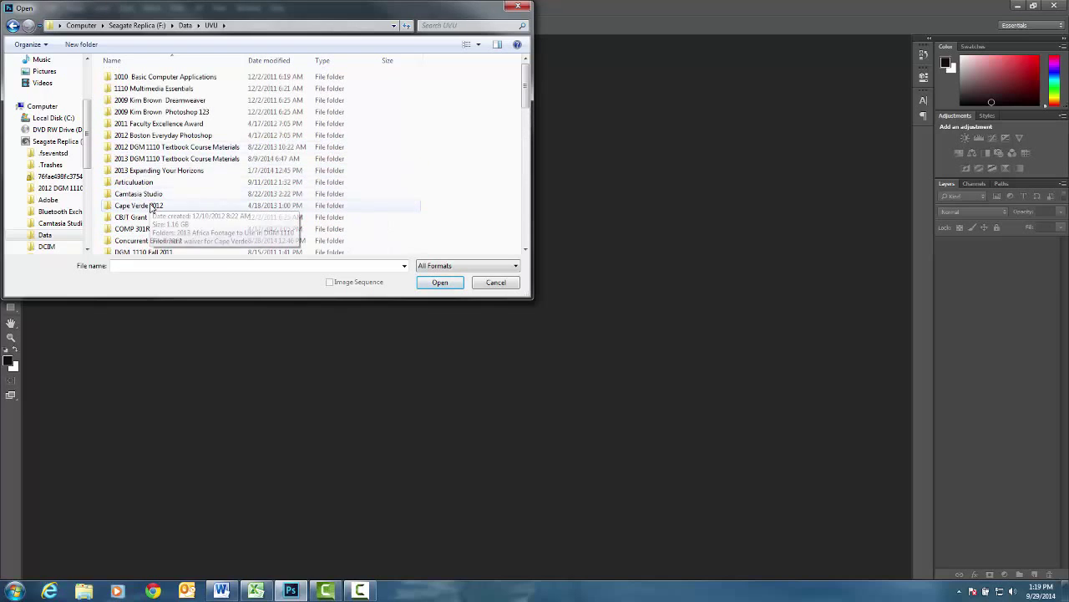
scroll(148, 189, "down", 5)
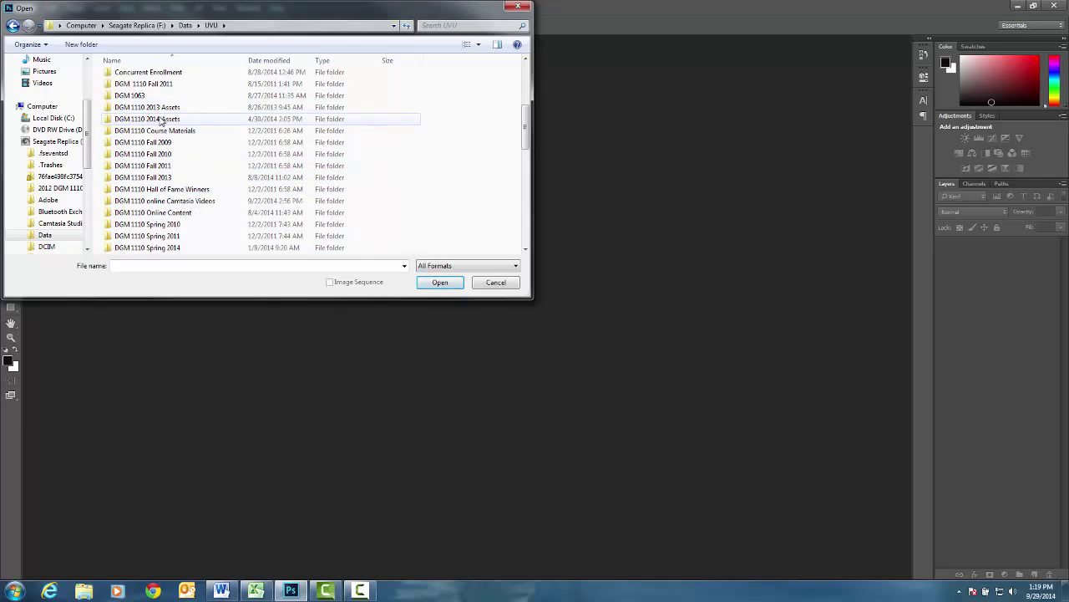
- Go into DGM 1110 2014 Assets > 2 Inclass Assignments > Photoshop > IC7 and open fruit and Butterfly together
double_click(149, 118)
double_click(155, 92)
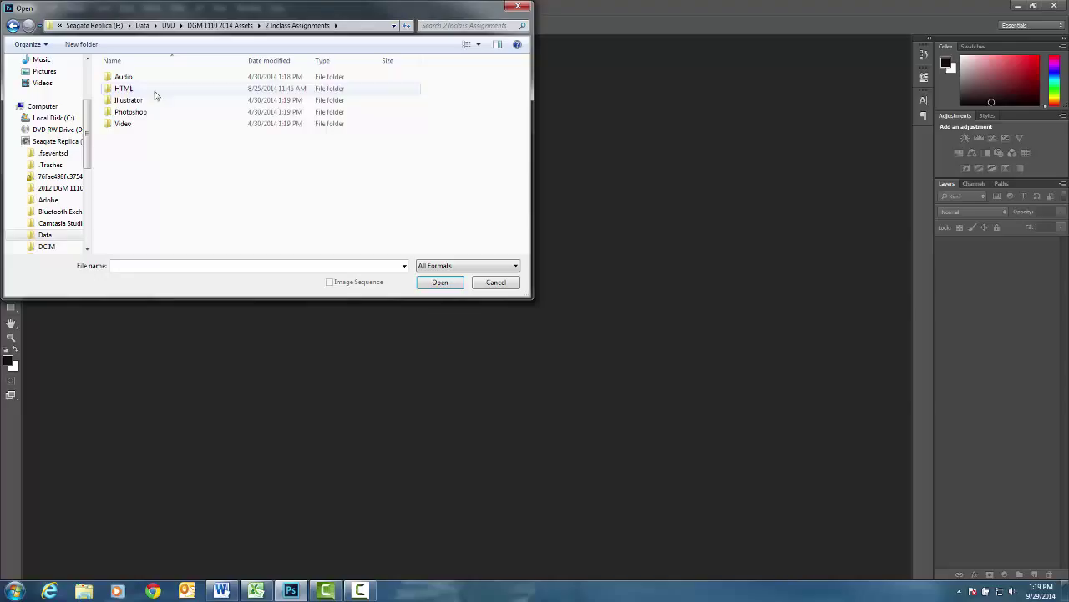
double_click(148, 111)
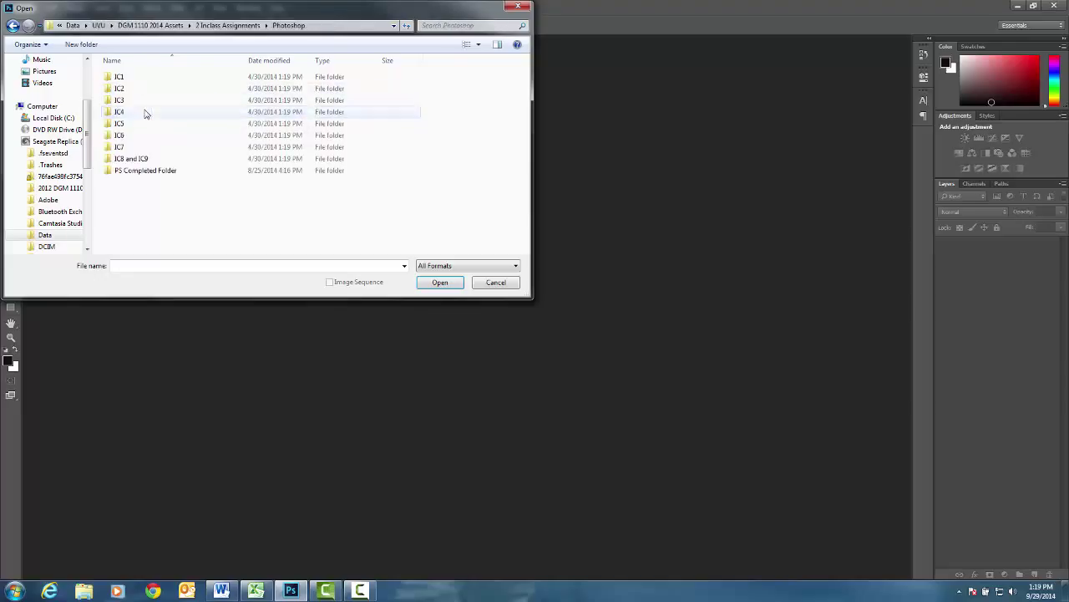
double_click(119, 147)
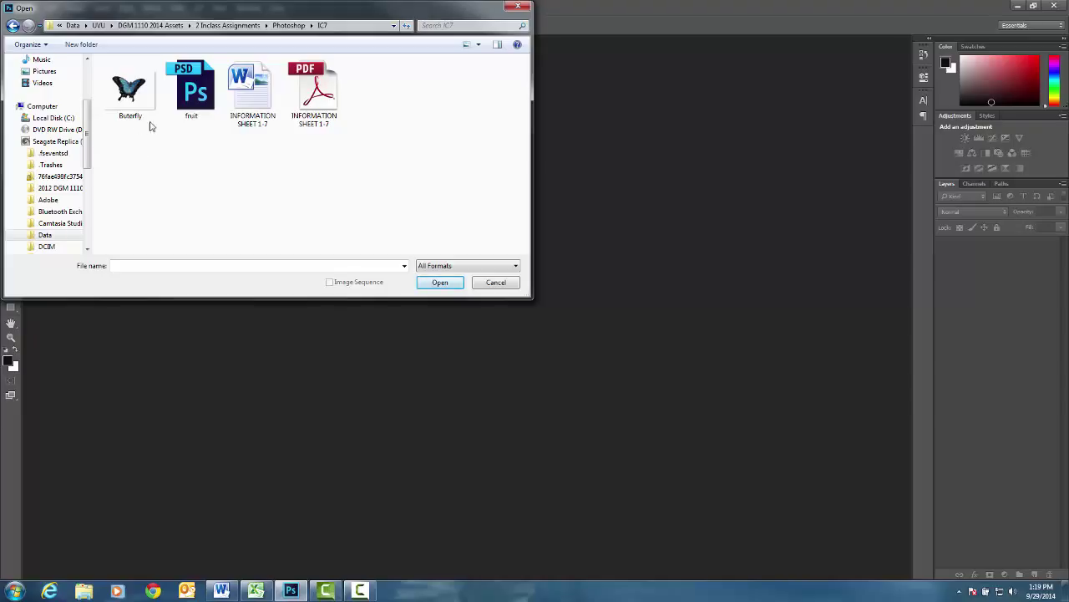
left_click(187, 117)
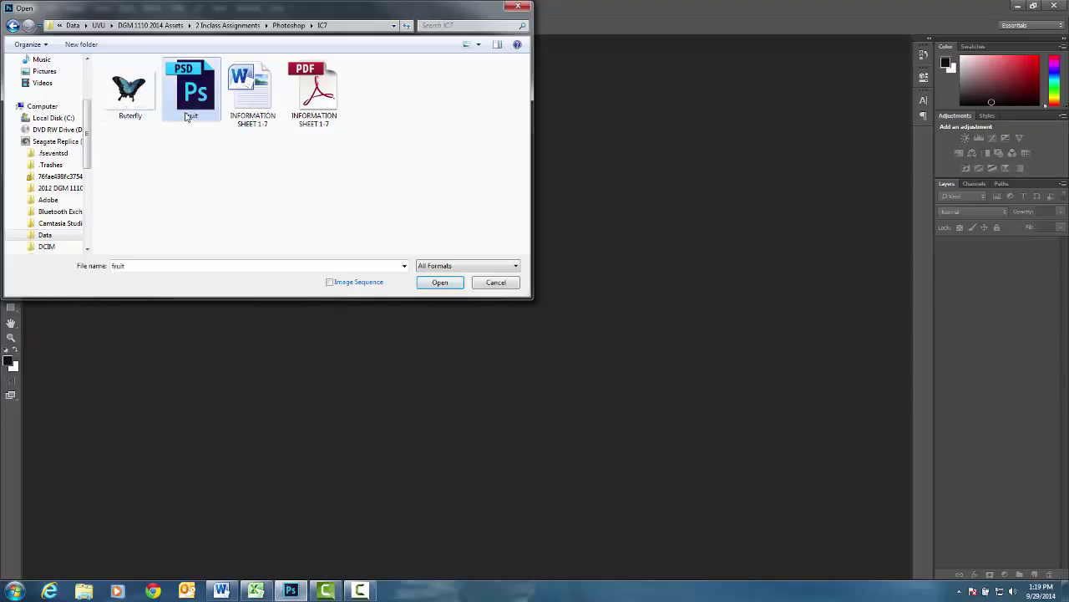
left_click(144, 104, "ctrl")
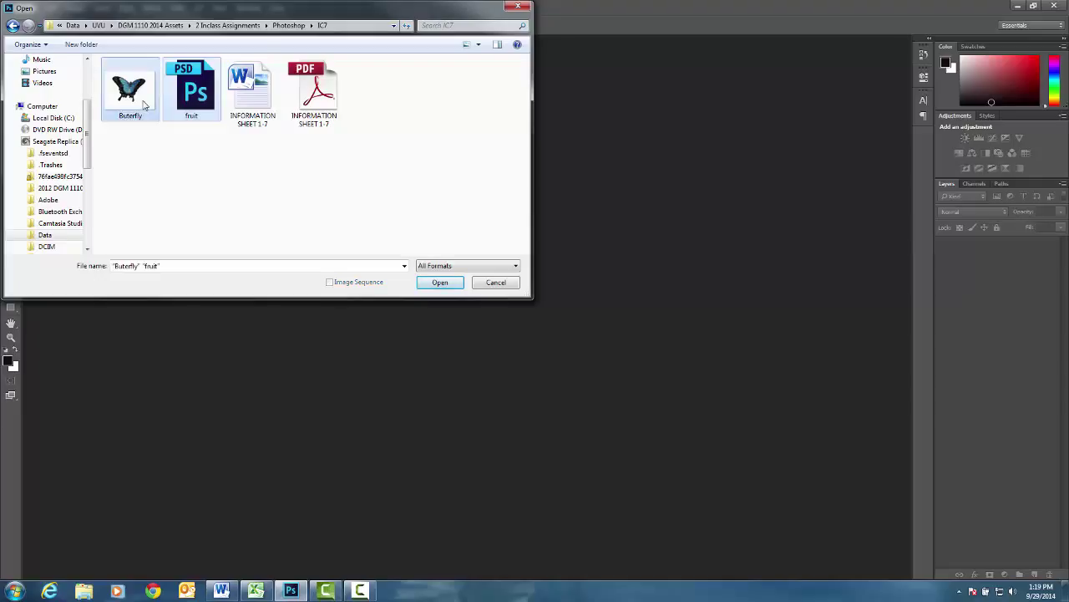
left_click(420, 283)
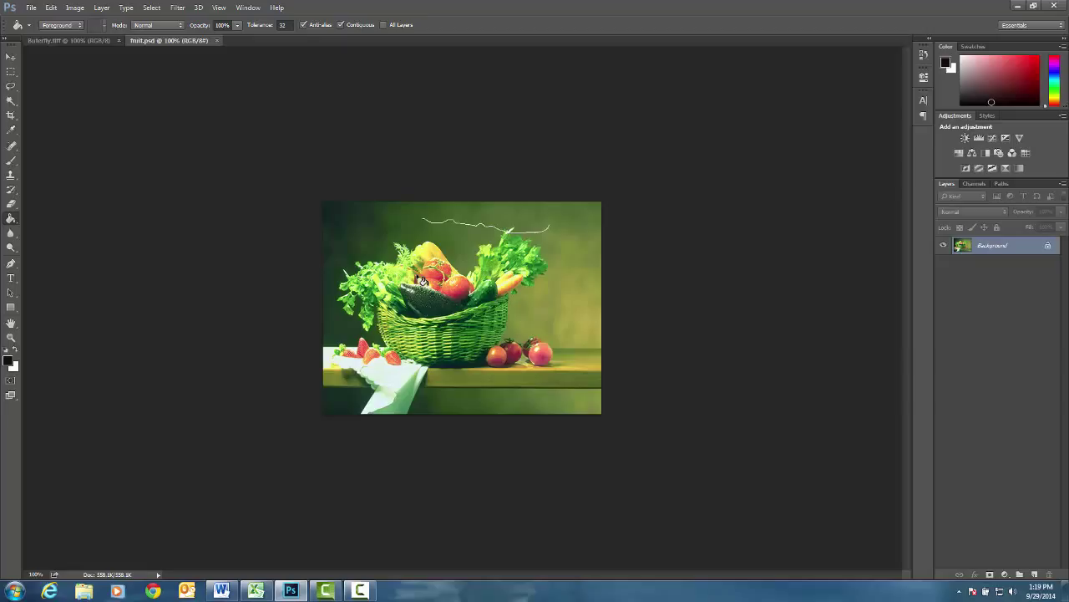
- Apply Auto Levels, raising the input black point to 29 and lowering output white to 246
scroll(422, 282, "up", 5)
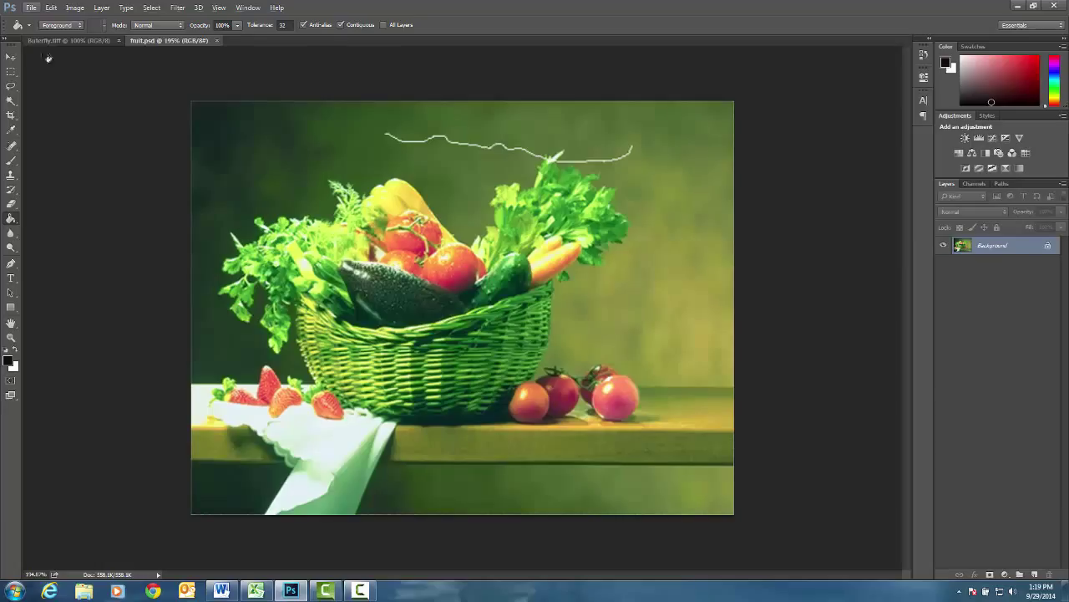
left_click(75, 8)
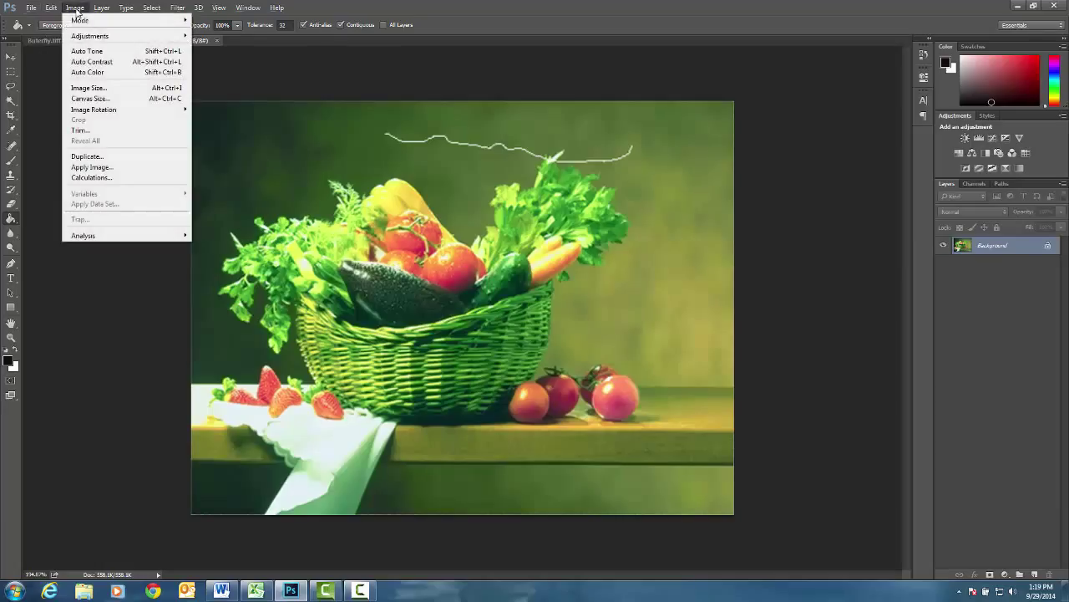
mouse_move(74, 35)
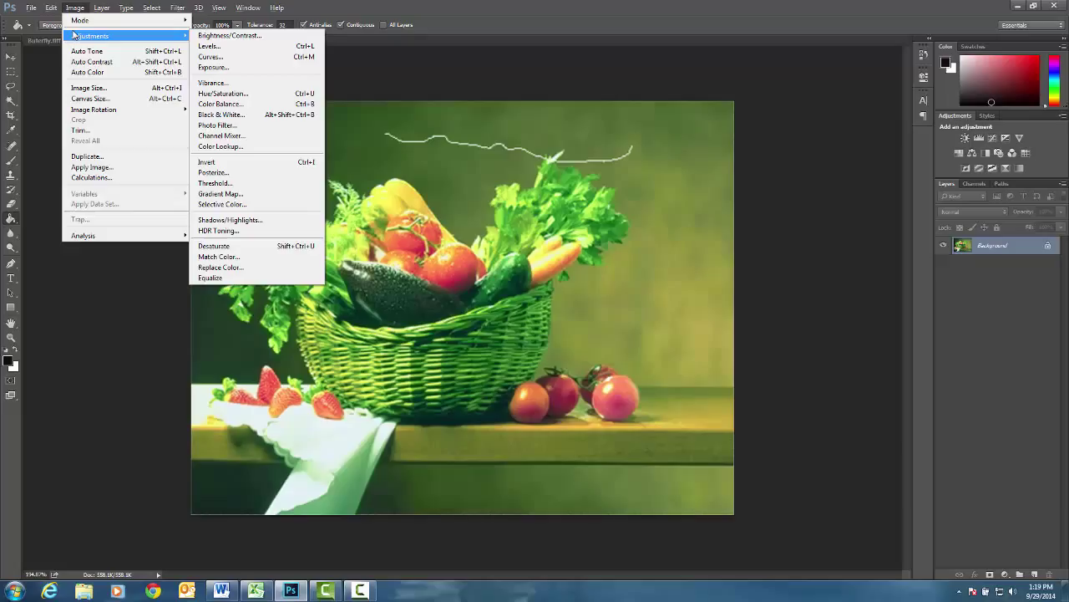
left_click(232, 46)
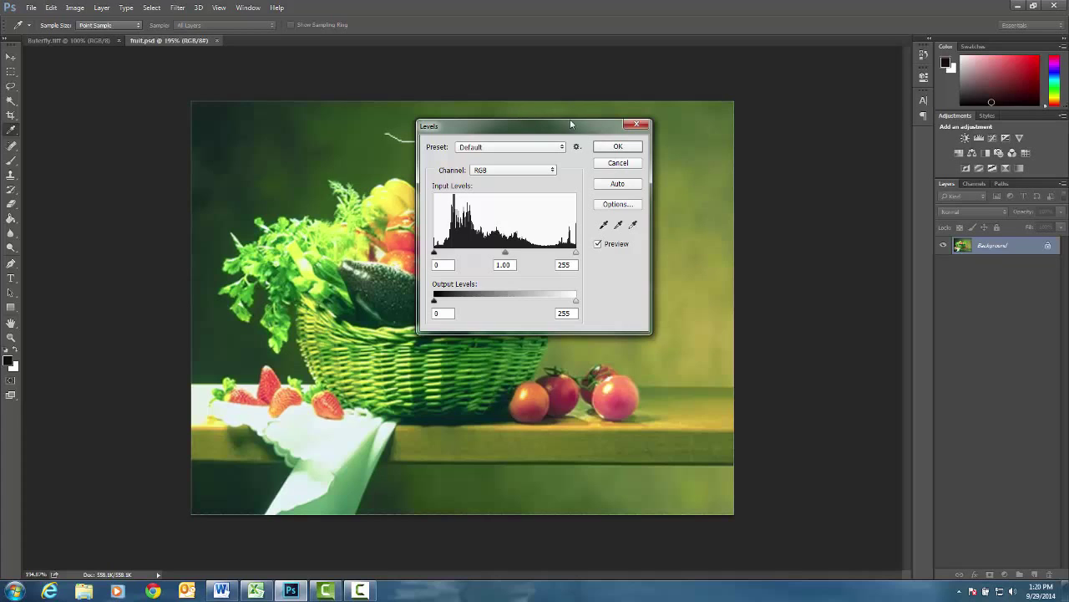
left_click_drag(587, 124, 723, 113)
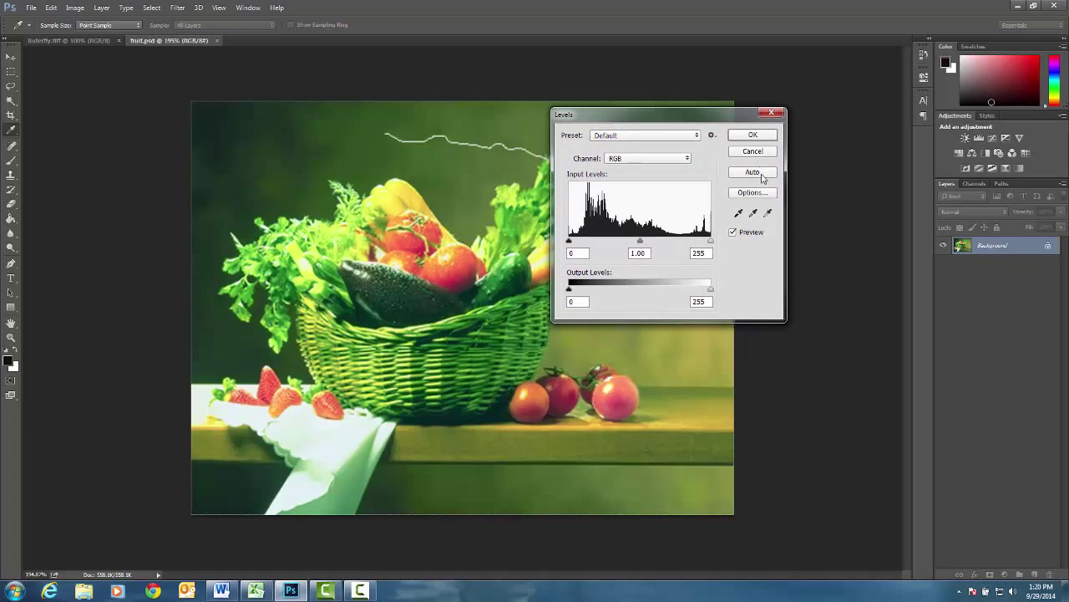
left_click(753, 173)
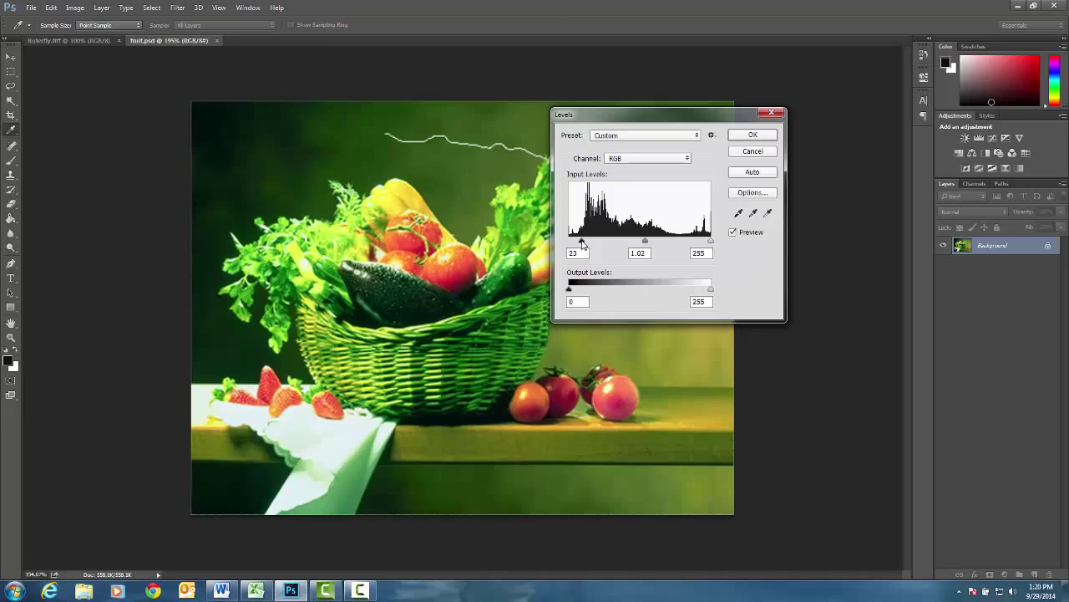
left_click_drag(583, 242, 587, 244)
left_click(564, 291)
left_click_drag(710, 289, 695, 290)
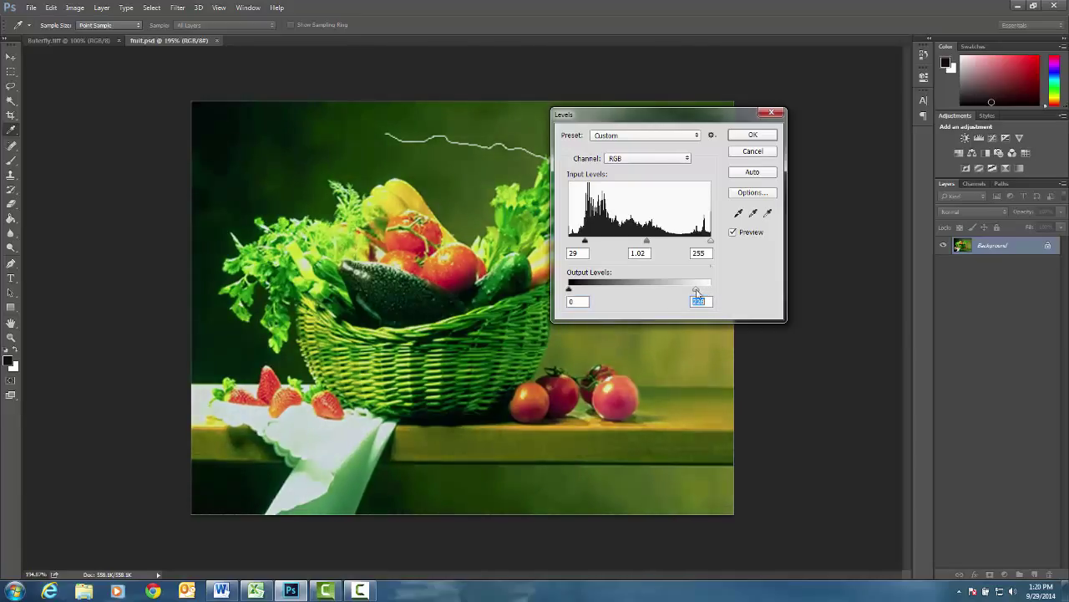
left_click(739, 136)
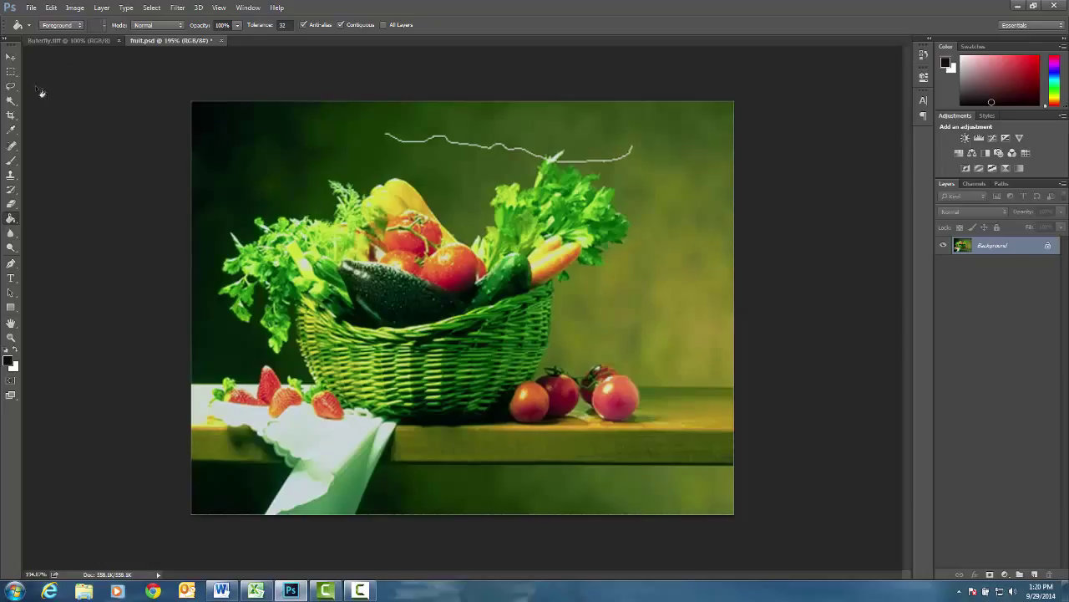
- Convert the Background into an editable layer named fruit bowl
double_click(994, 247)
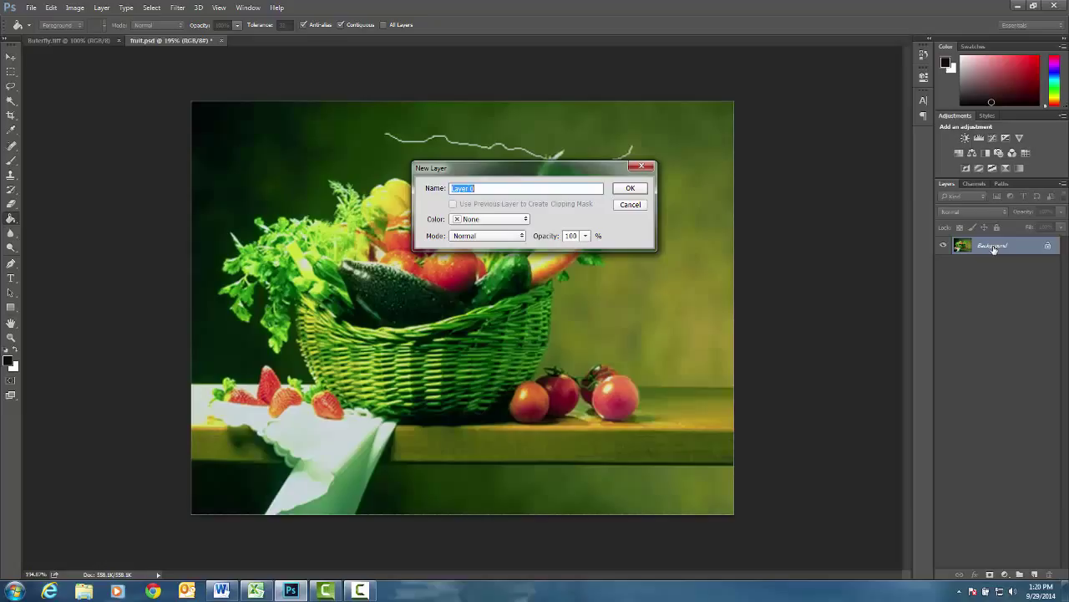
type("fruit bowl")
key("Return")
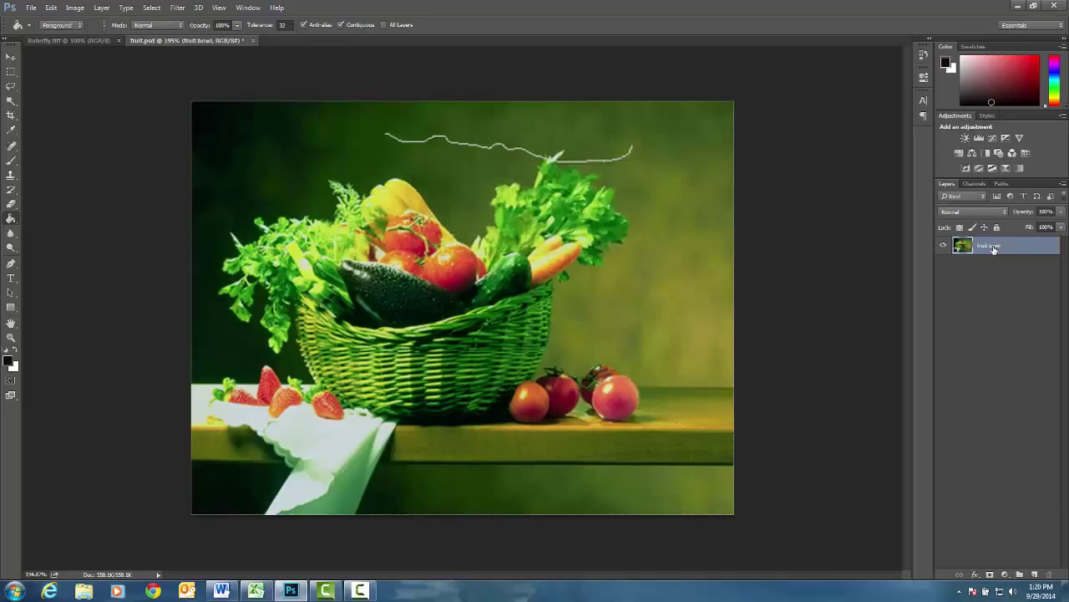
- Lasso a freehand selection around the white squiggly line above the basket
left_click(12, 87)
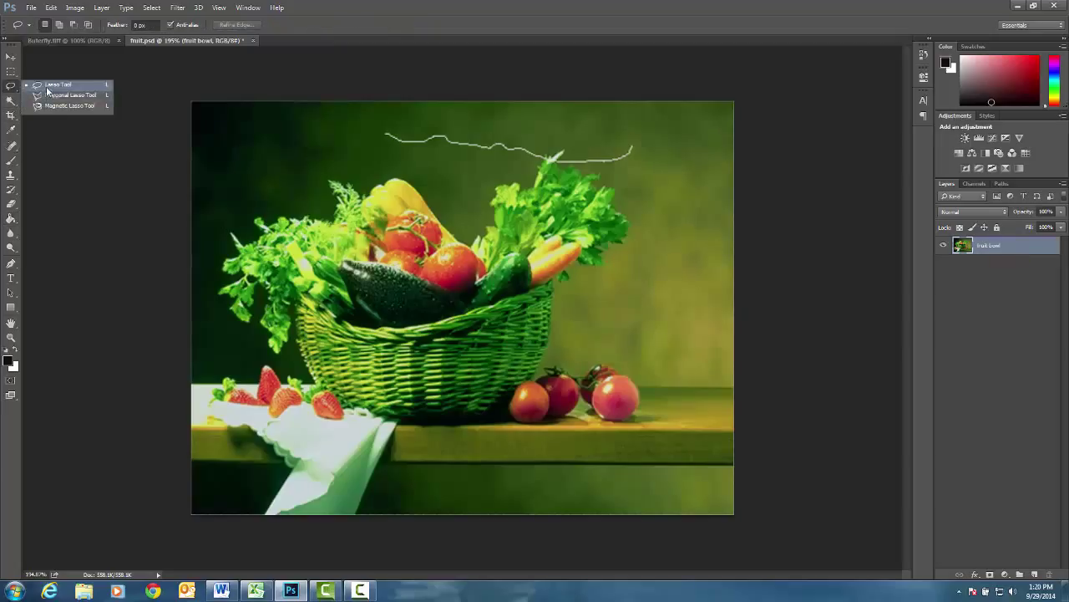
left_click(50, 86)
mouse_move(626, 141)
left_mouse_down()
mouse_move(580, 156)
mouse_move(377, 132)
mouse_move(386, 147)
mouse_move(494, 159)
left_mouse_up()
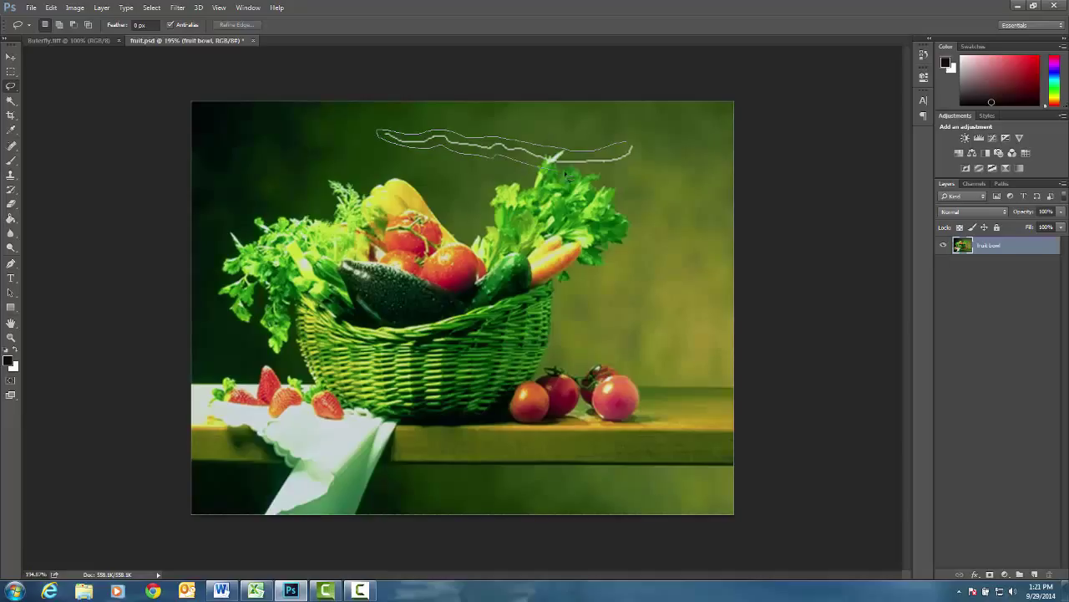
mouse_move(567, 175)
left_mouse_down()
mouse_move(632, 164)
mouse_move(607, 149)
left_mouse_up()
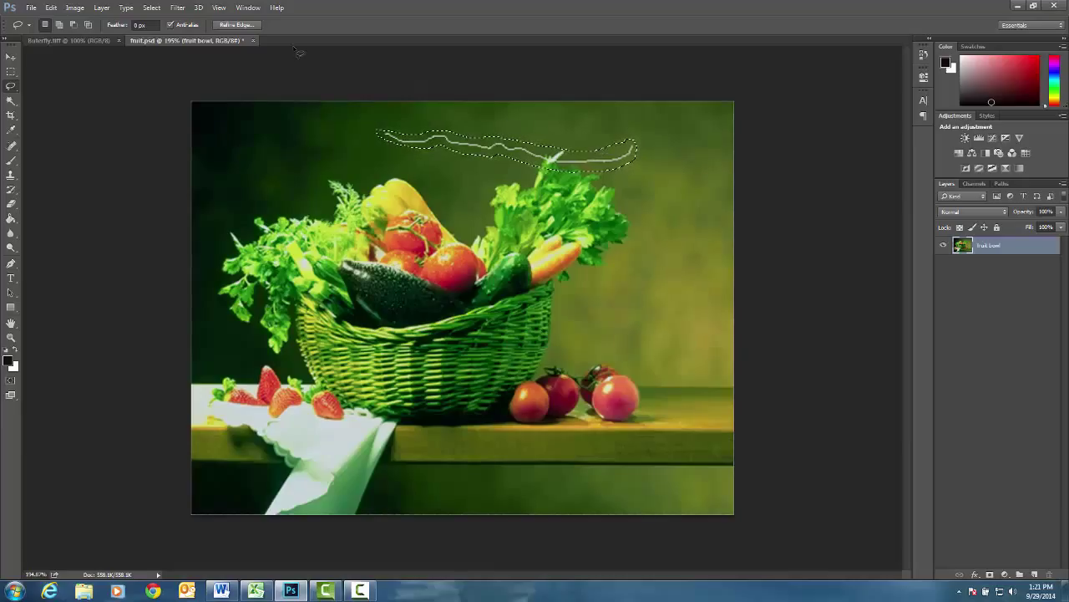
- Run Dust & Scratches with a 3-pixel radius on the selected streak, then deselect
left_click(186, 9)
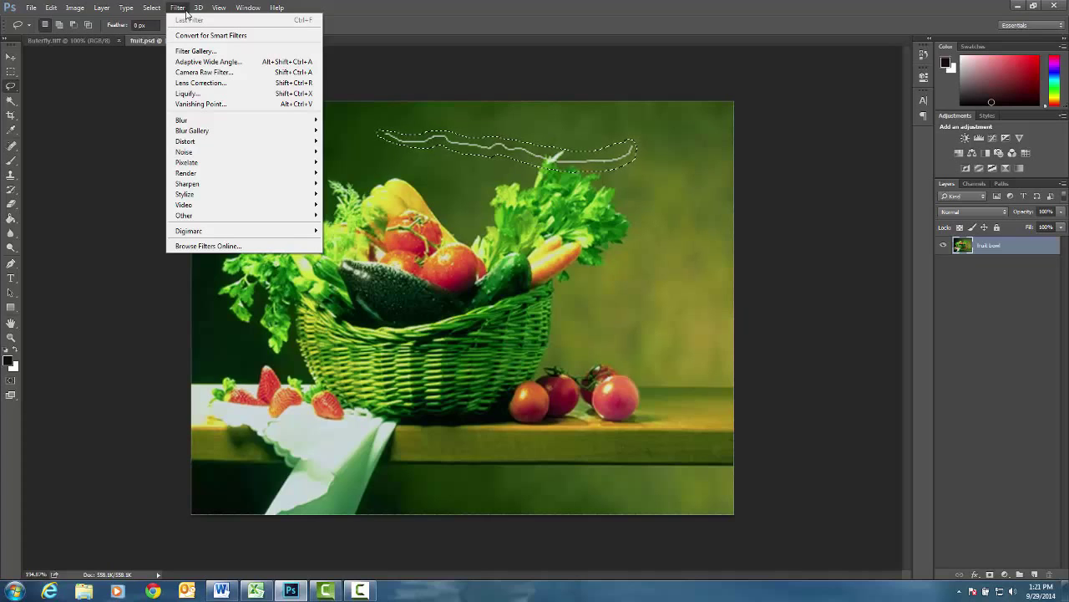
mouse_move(185, 154)
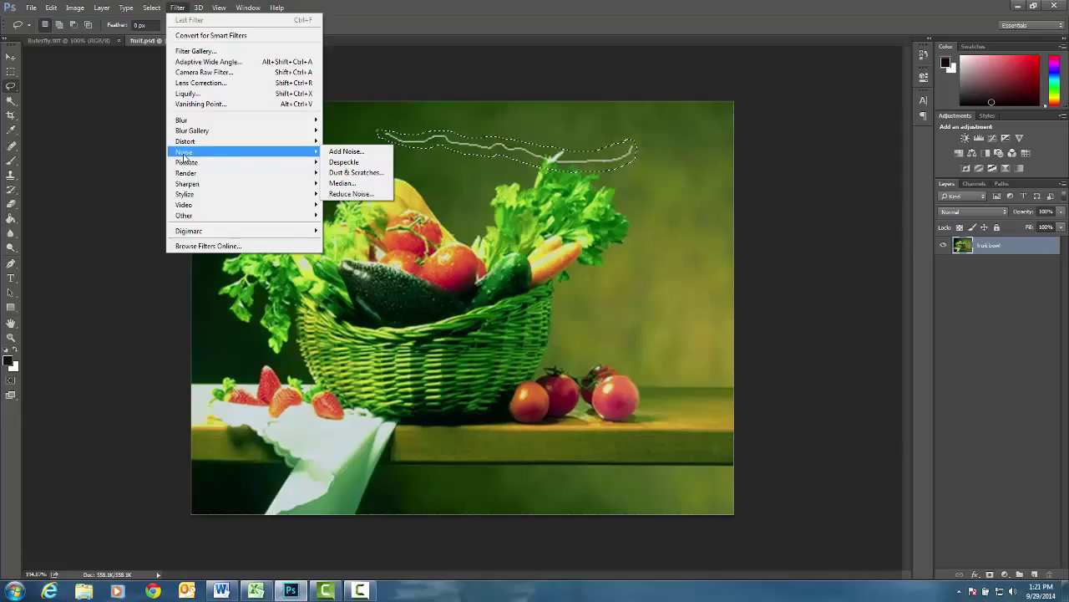
mouse_move(266, 163)
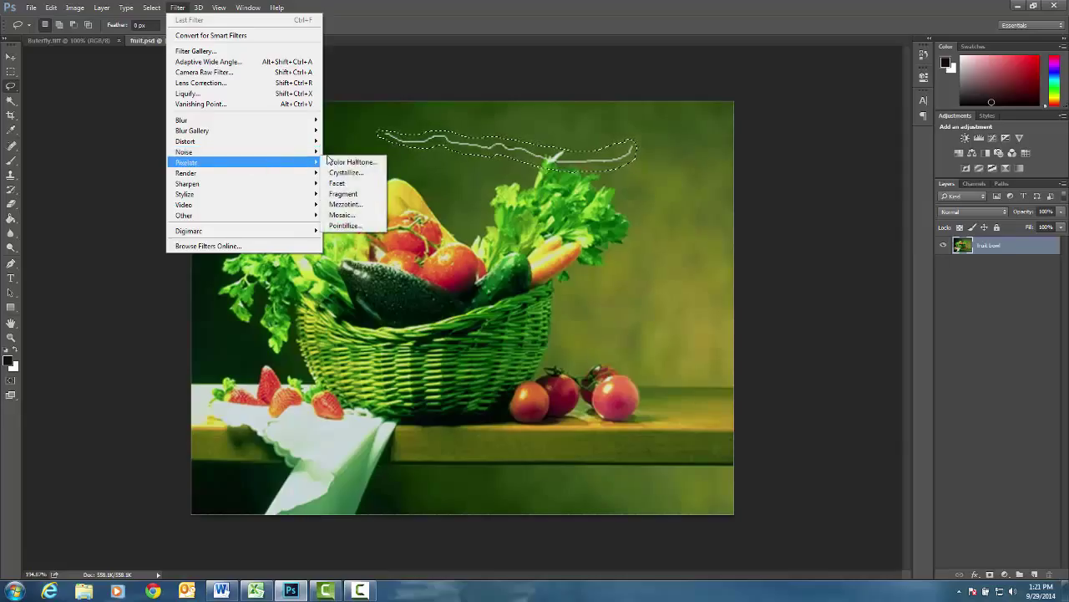
mouse_move(314, 151)
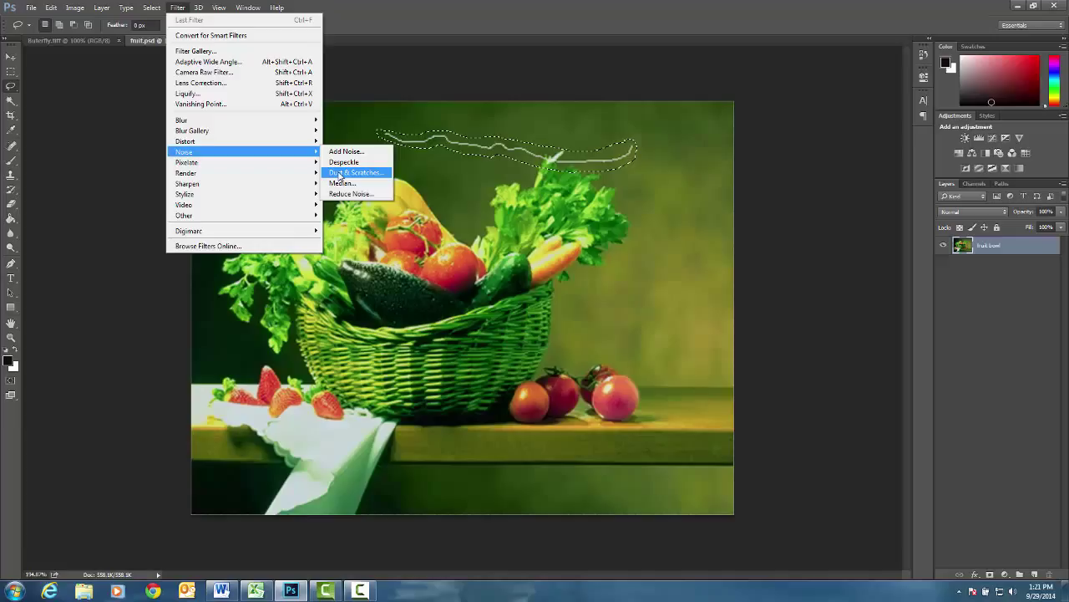
left_click(341, 173)
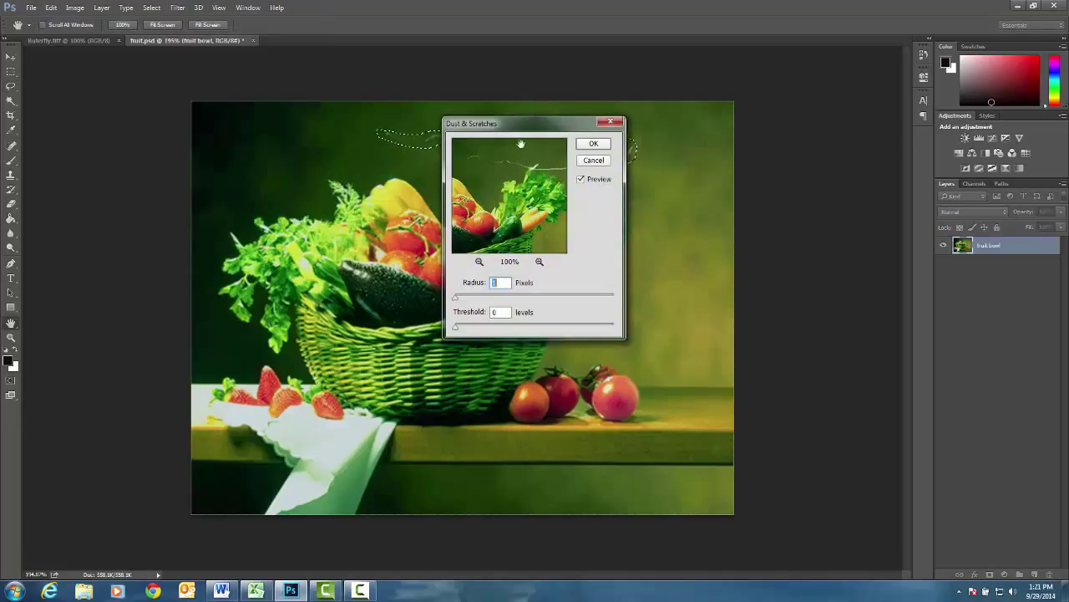
left_click_drag(527, 123, 789, 126)
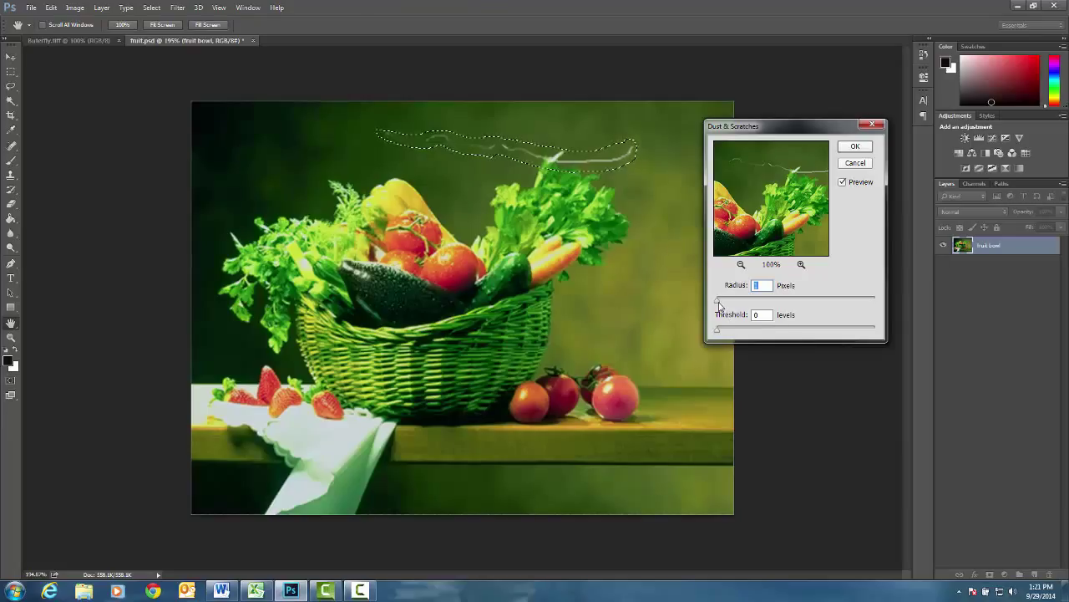
left_click_drag(717, 305, 719, 306)
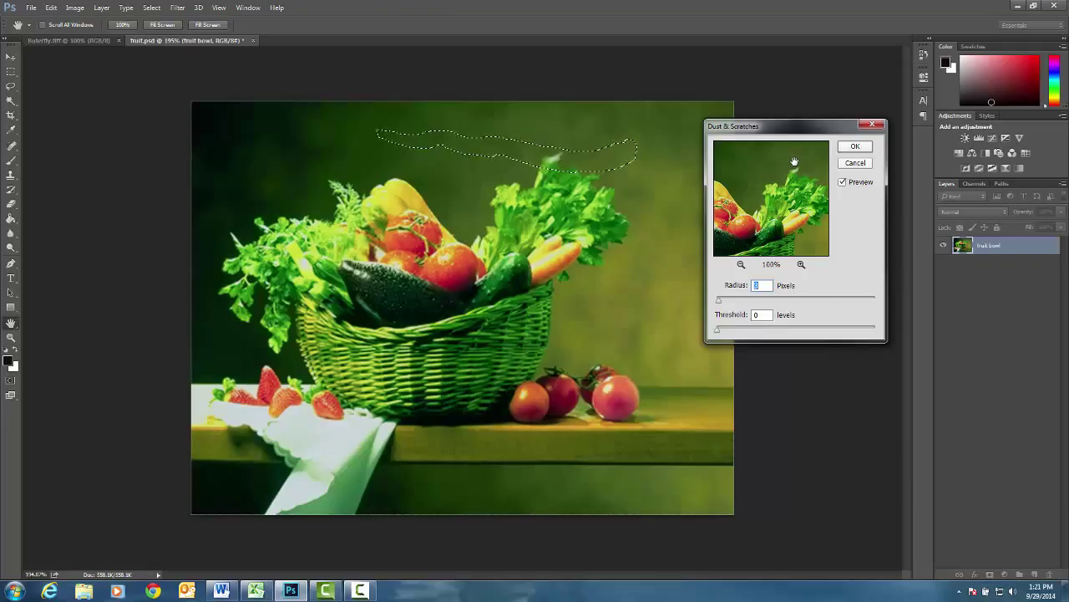
left_click(862, 163)
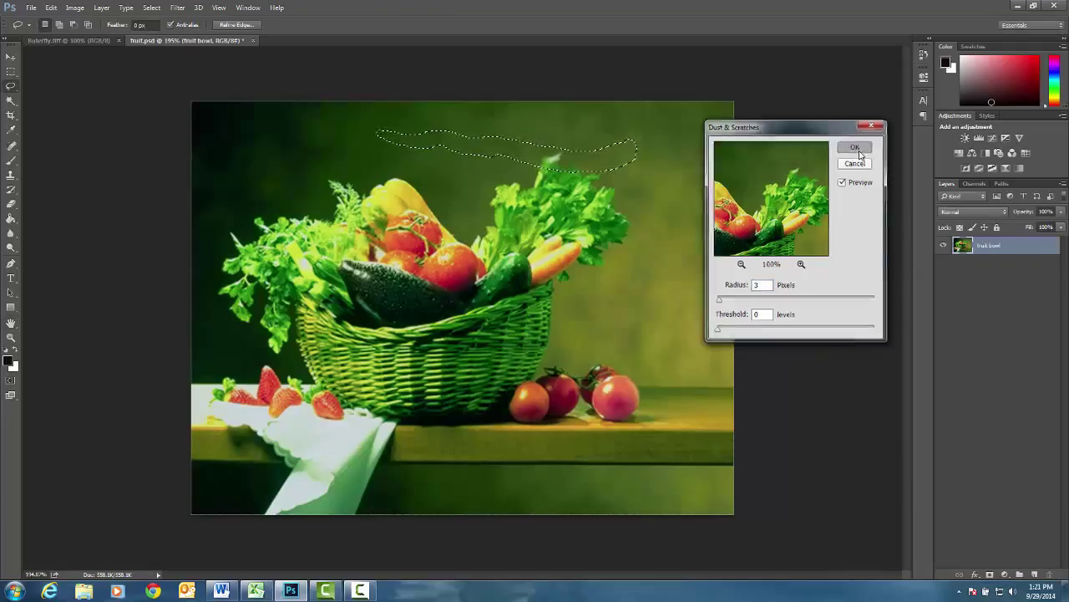
left_click(675, 138)
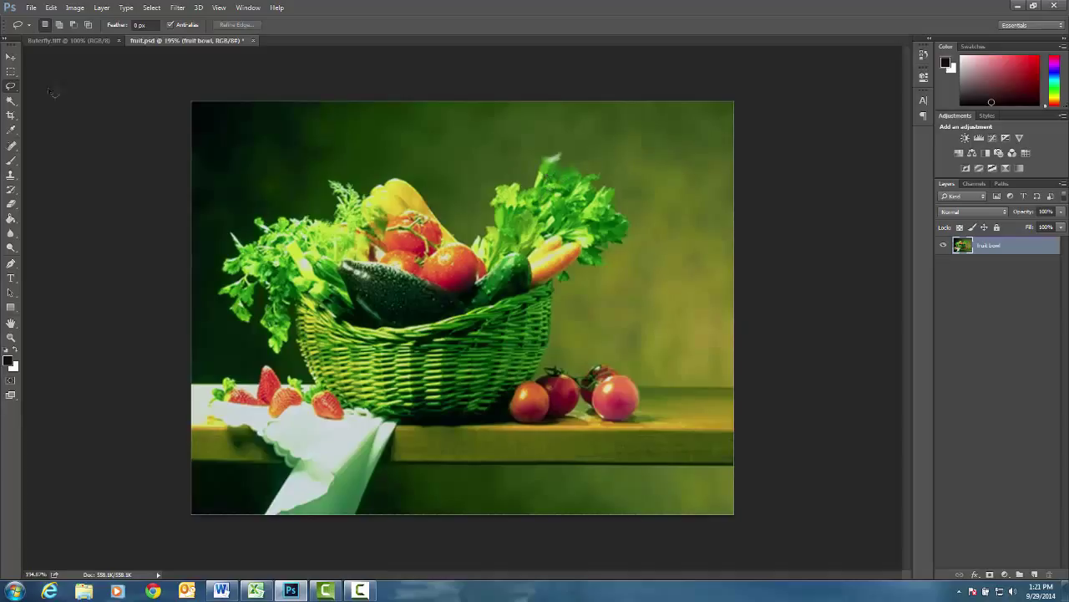
- Clone Stamp nearby leaves and background over the celery tip above the leafy bunch
left_click(11, 175)
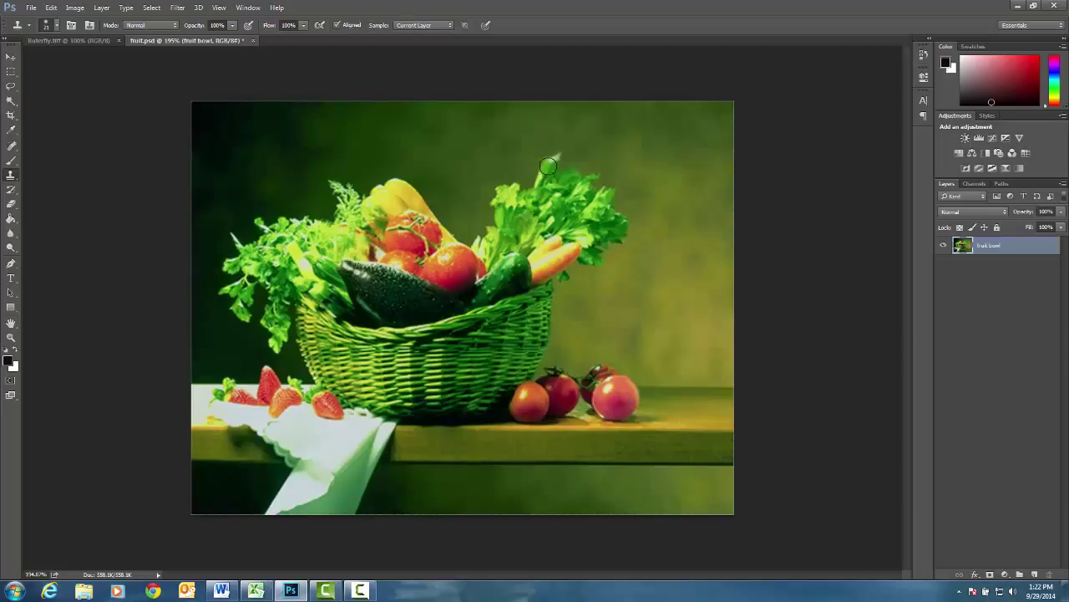
left_click_drag(548, 166, 579, 184)
left_click(545, 162)
mouse_move(551, 161)
left_mouse_down()
mouse_move(578, 189)
mouse_move(557, 156)
mouse_move(570, 212)
mouse_move(565, 183)
mouse_move(605, 214)
left_mouse_up()
- Select the large right tomato with Quick Selection in Add mode using a smaller brush
left_click(13, 101)
left_click(48, 99)
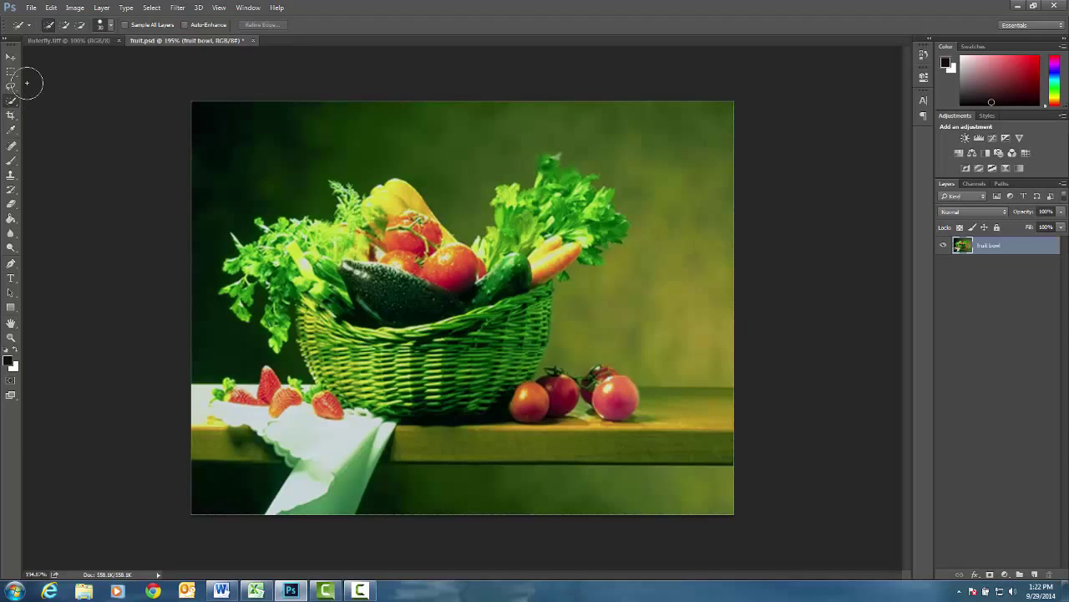
left_click(65, 25)
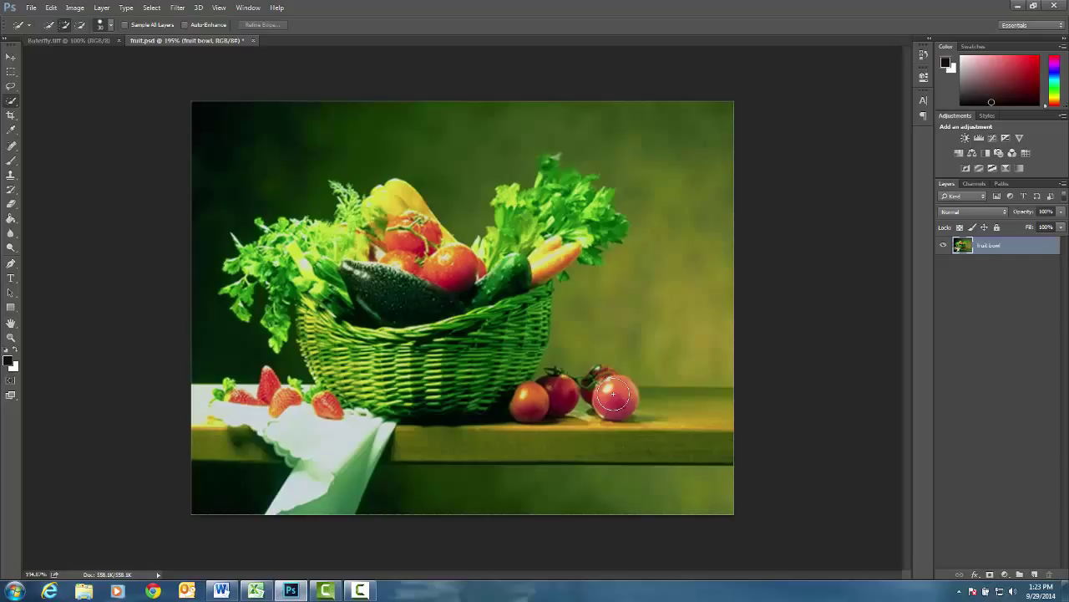
left_click(111, 25)
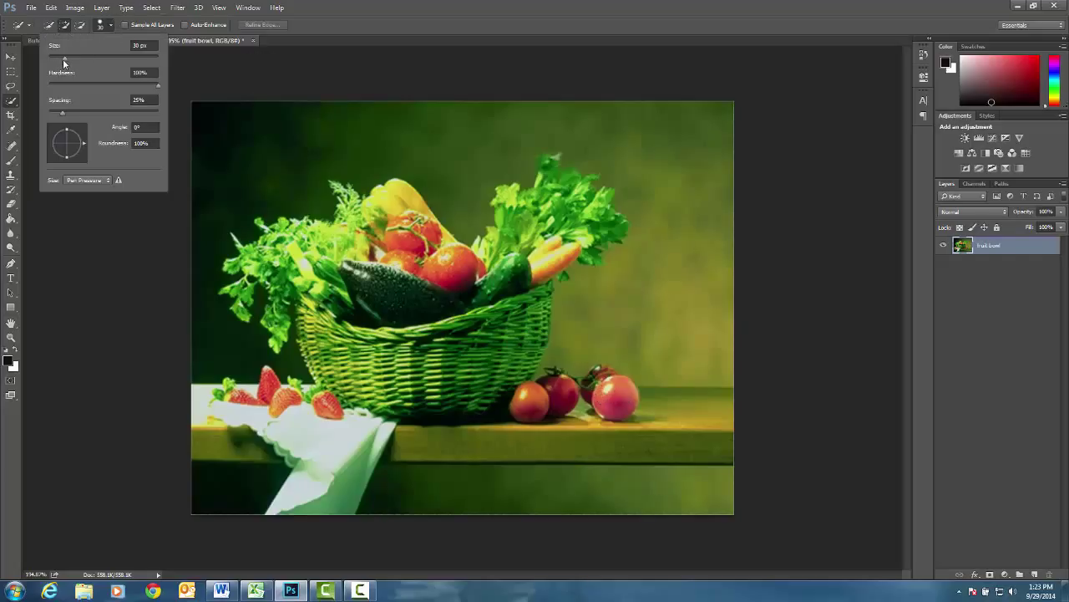
left_click_drag(66, 63, 62, 63)
left_click(608, 396)
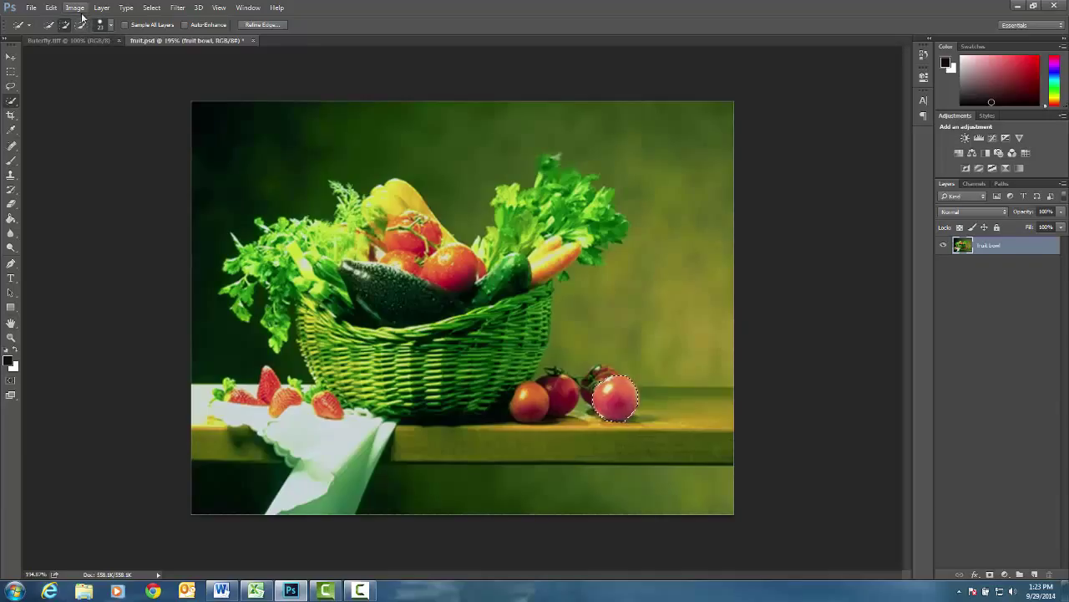
- Add a Brightness/Contrast adjustment layer named tomato, then darken the tomato and raise contrast
left_click(99, 9)
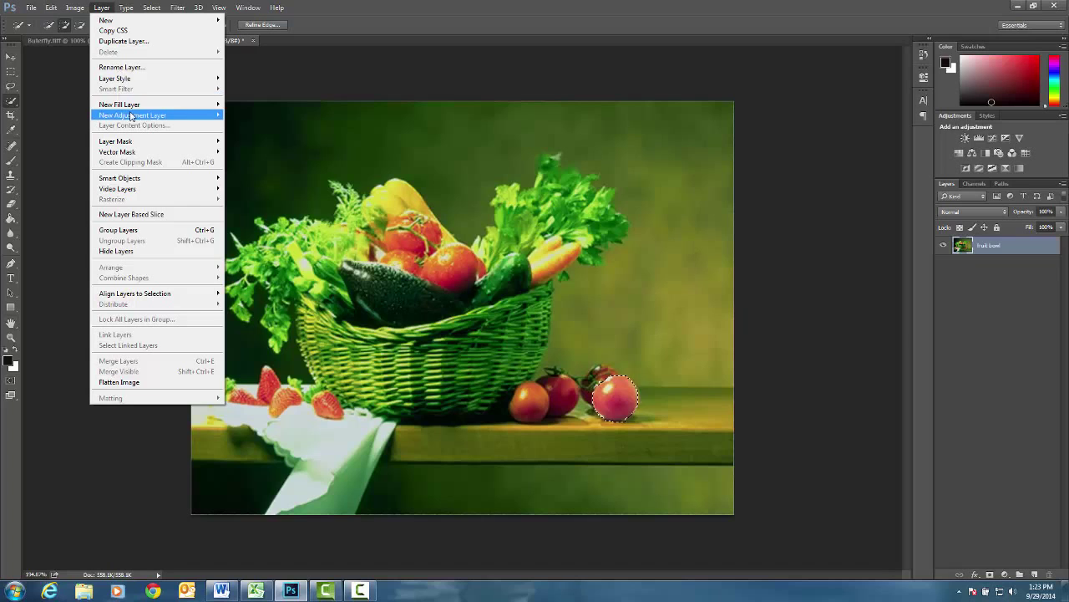
mouse_move(133, 116)
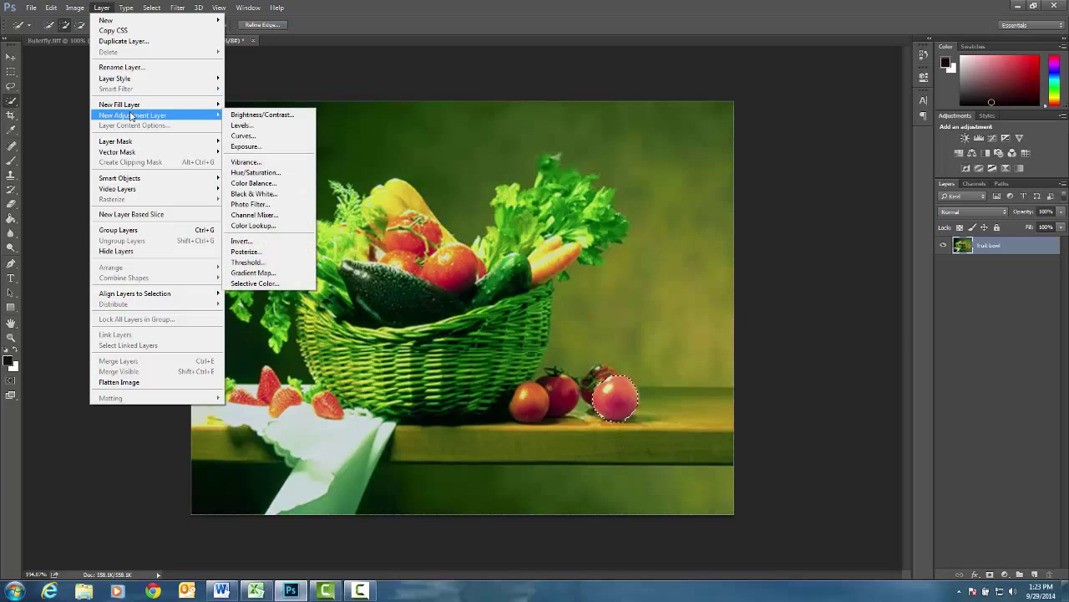
left_click(263, 115)
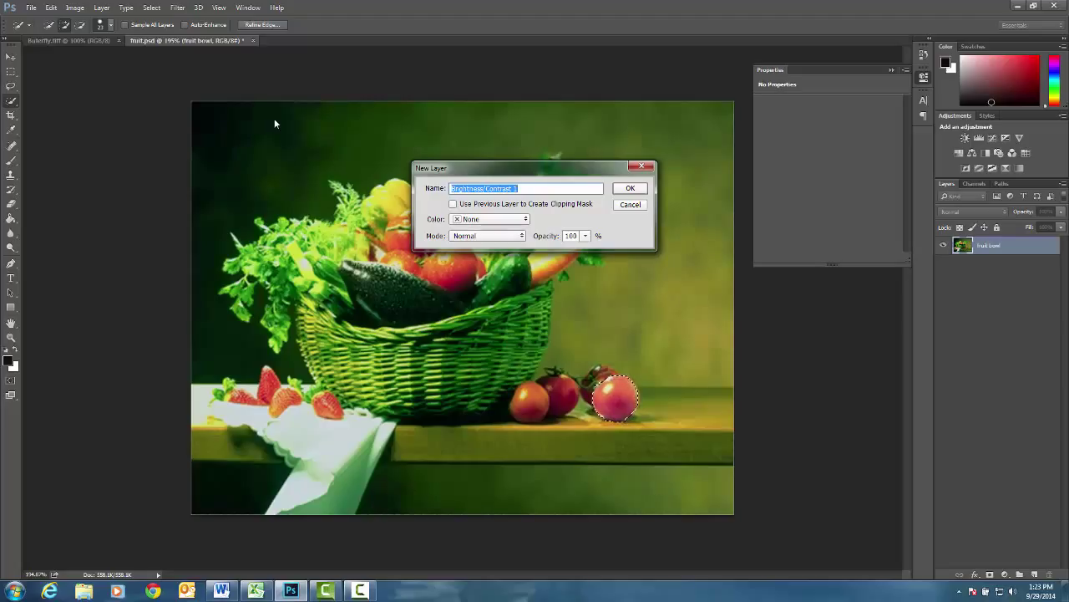
type("to")
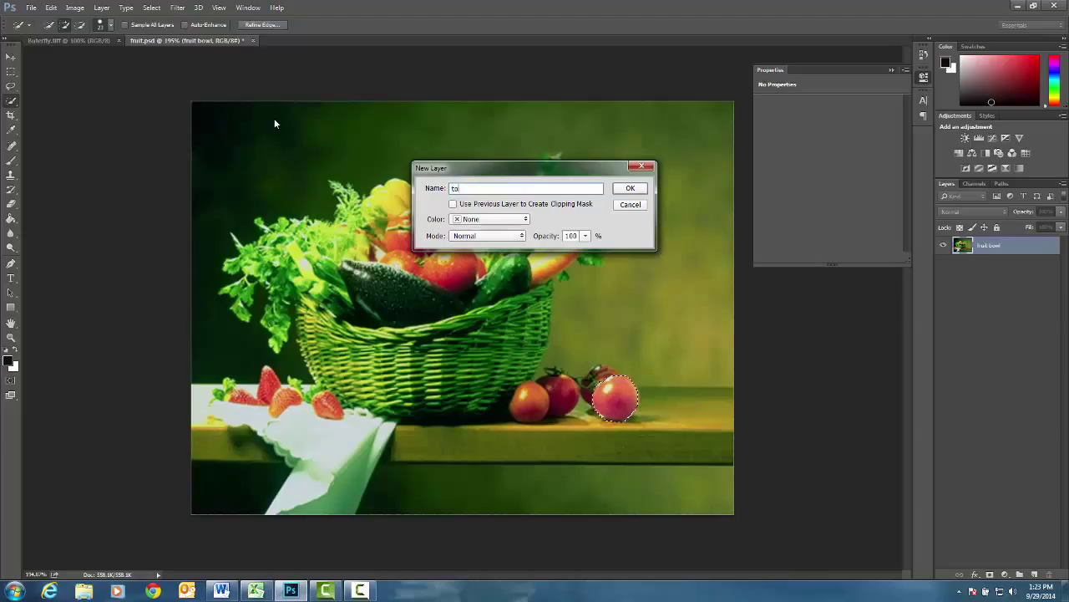
type("mato")
left_click(635, 189)
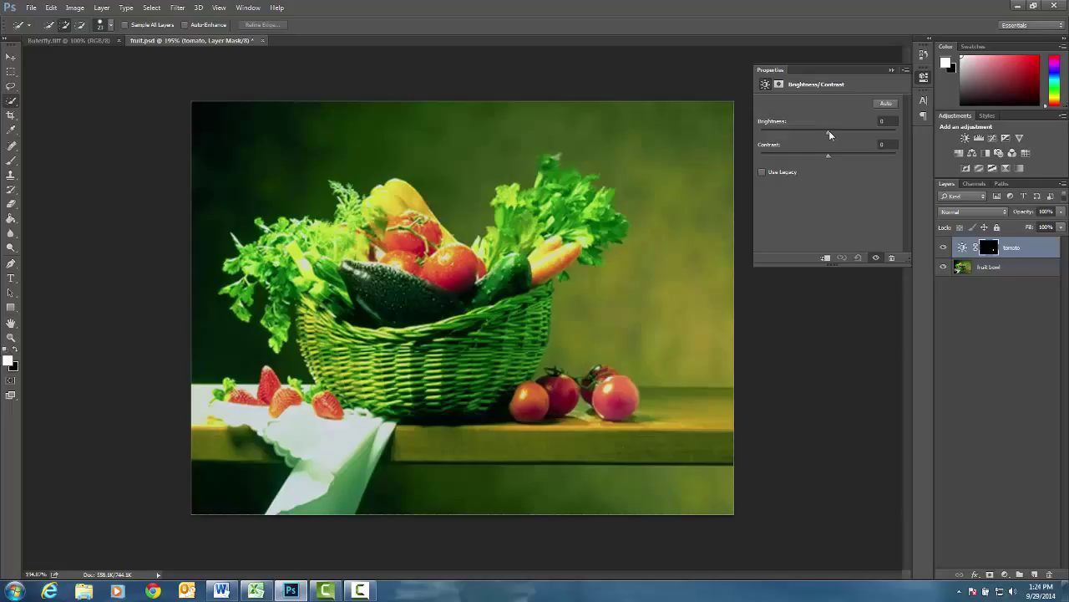
left_click_drag(830, 135, 808, 158)
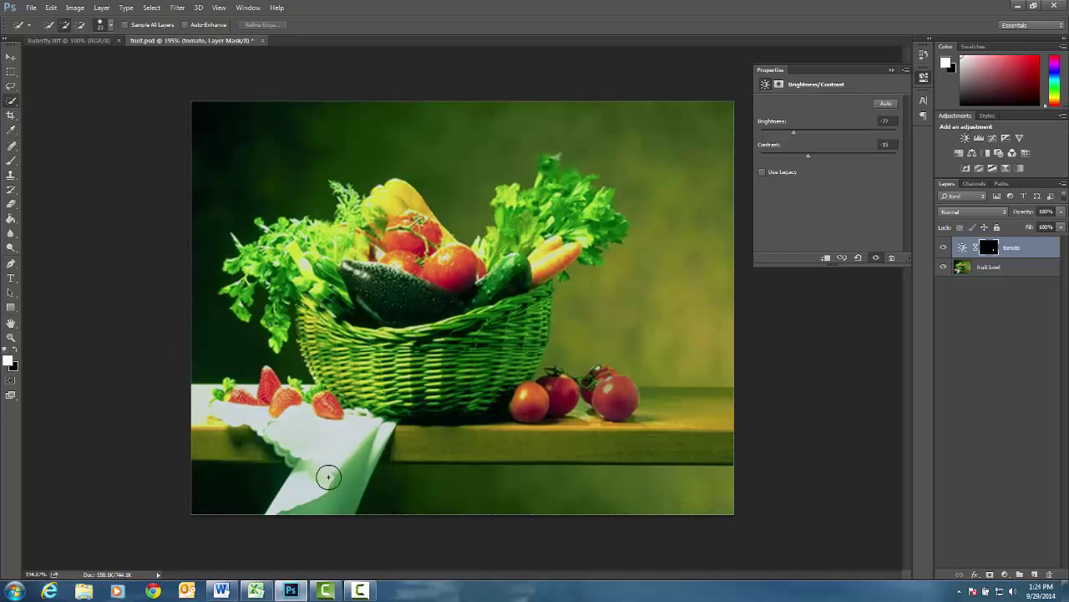
- Brush-select the white table runner, refining its edges with 11 px and about 4 px brushes
mouse_move(328, 483)
left_mouse_down()
mouse_move(337, 454)
mouse_move(270, 426)
left_mouse_up()
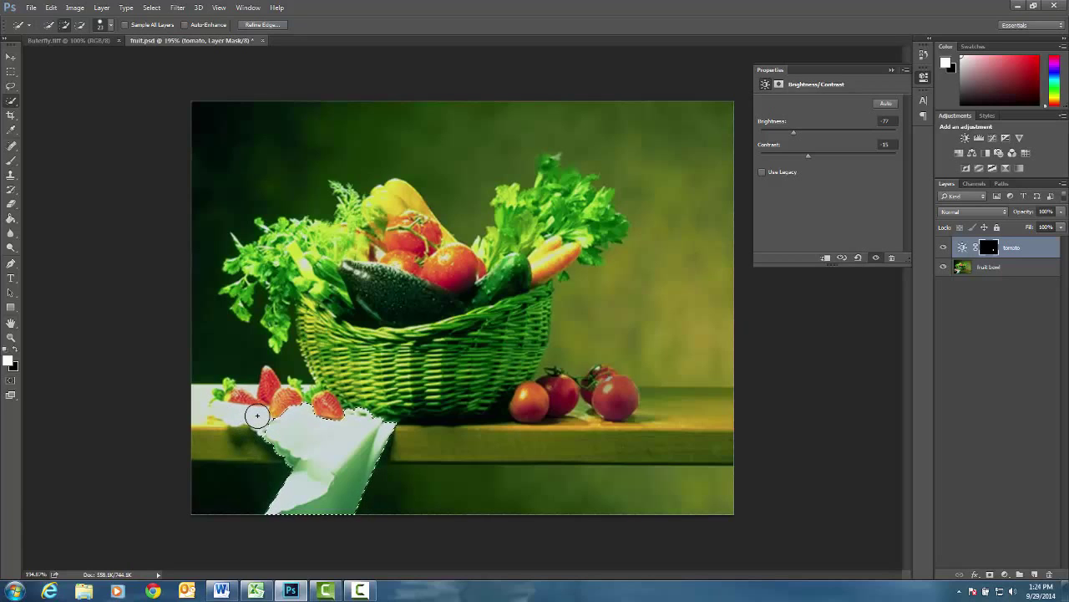
left_click(111, 25)
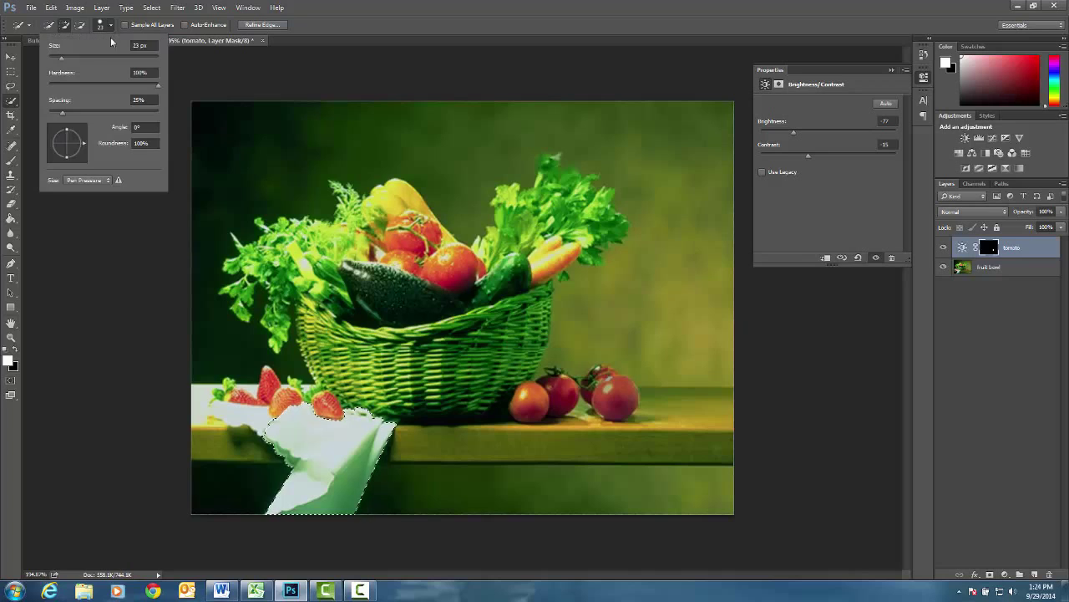
left_click_drag(68, 60, 56, 60)
left_click(264, 425)
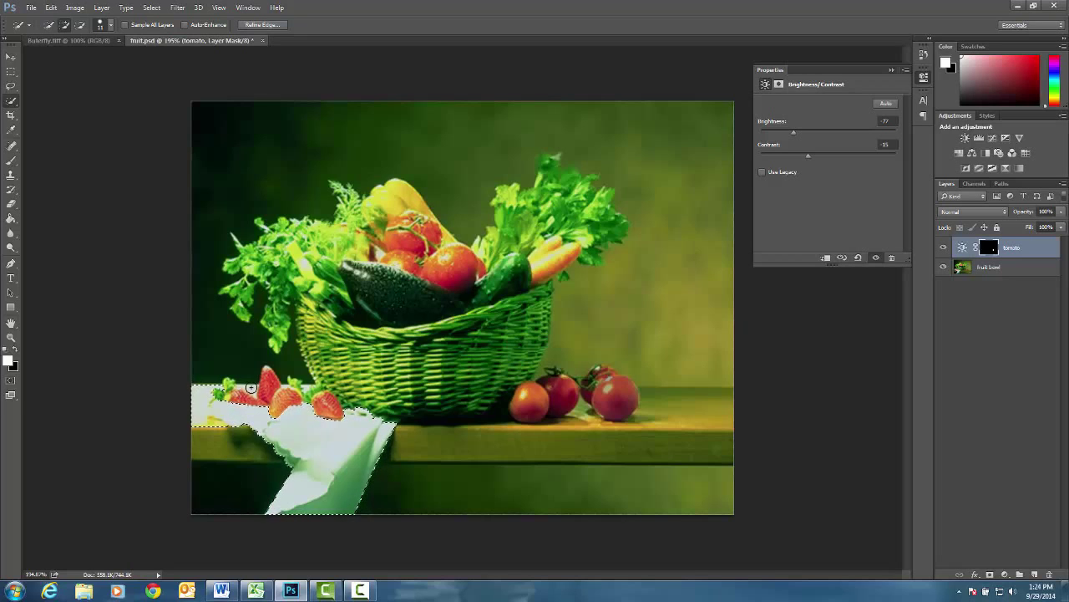
left_click(112, 28)
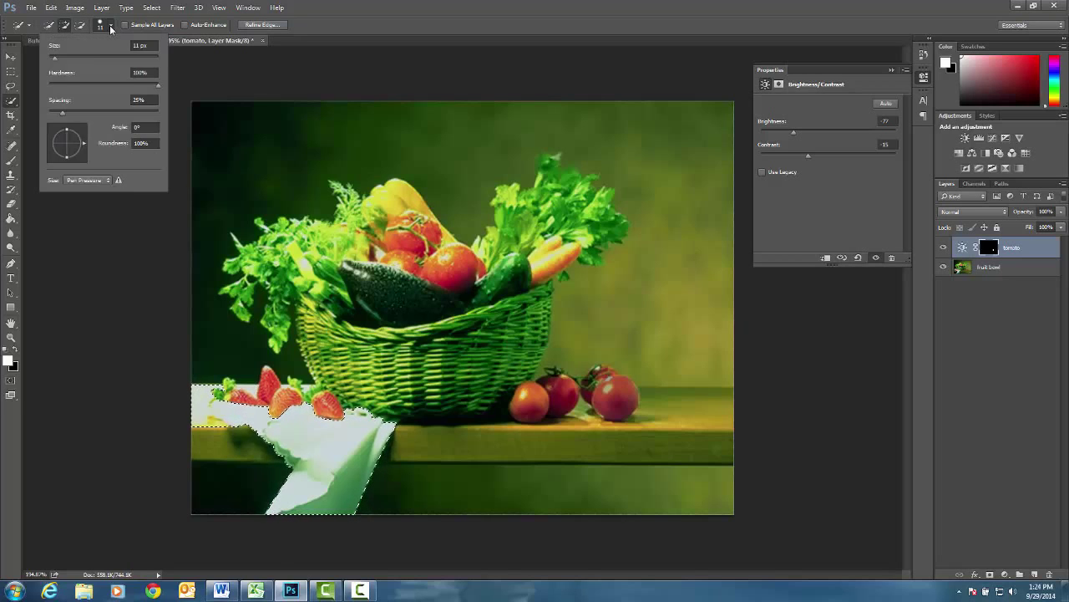
left_click(53, 60)
left_click_drag(53, 60, 50, 60)
left_click(251, 391)
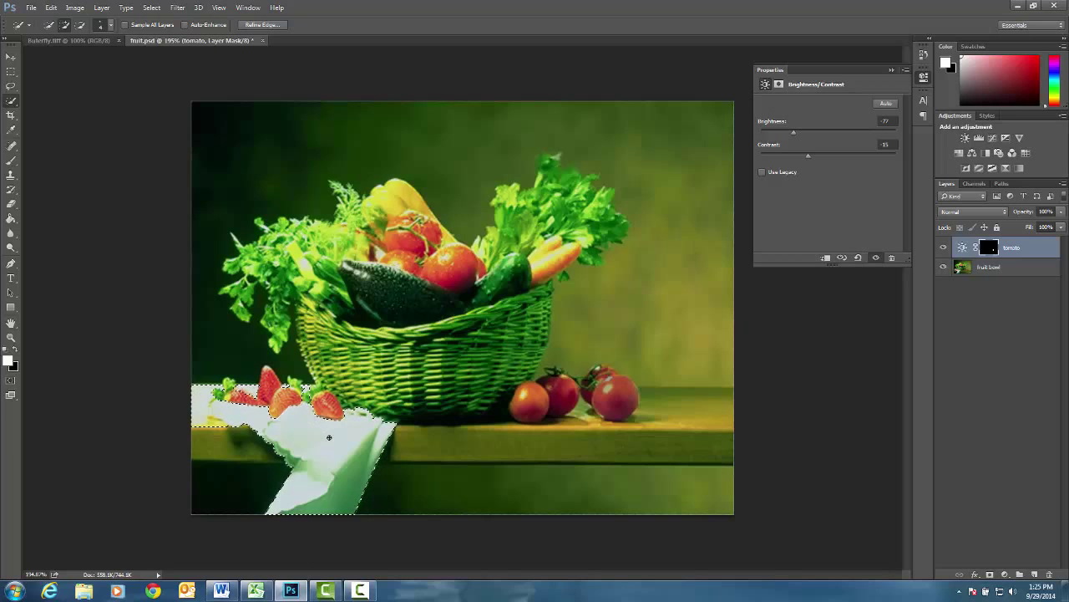
- Add a Hue/Saturation adjustment layer named table runner, masked to the runner selection
left_click(106, 10)
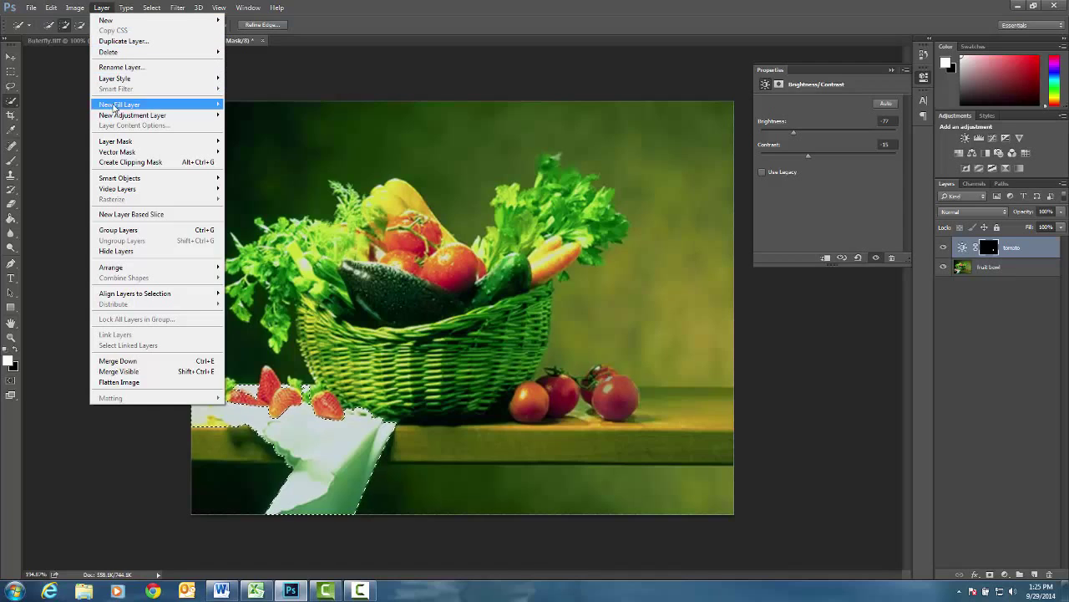
mouse_move(117, 115)
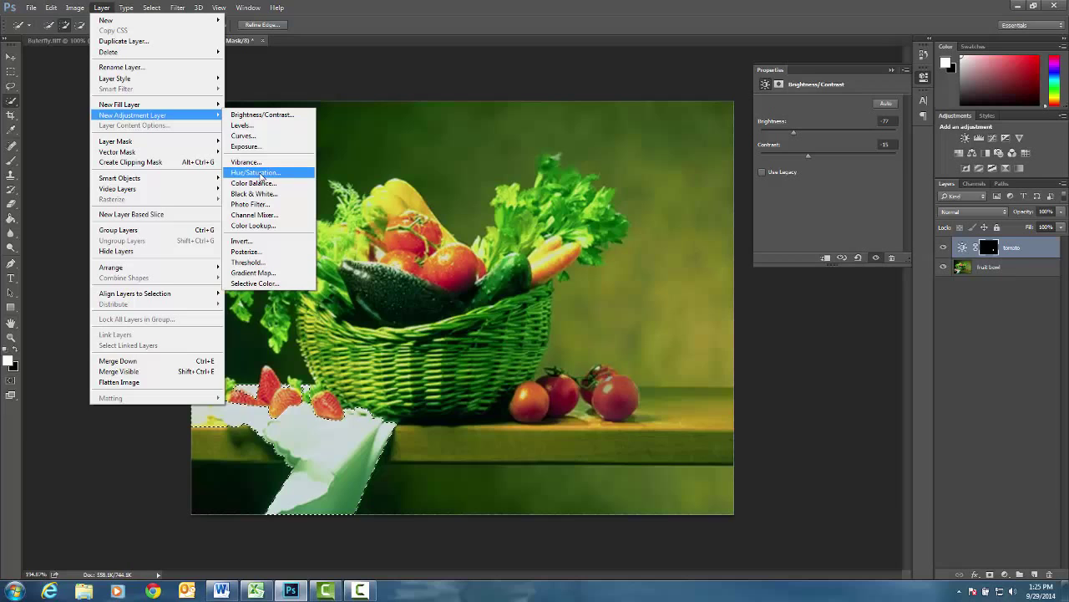
left_click(255, 172)
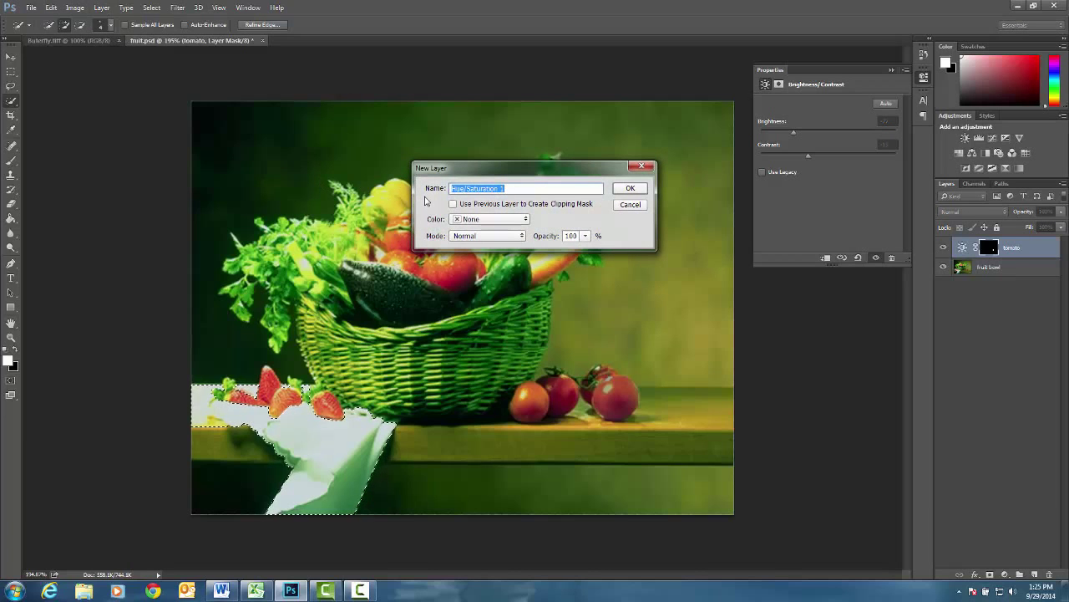
type("to")
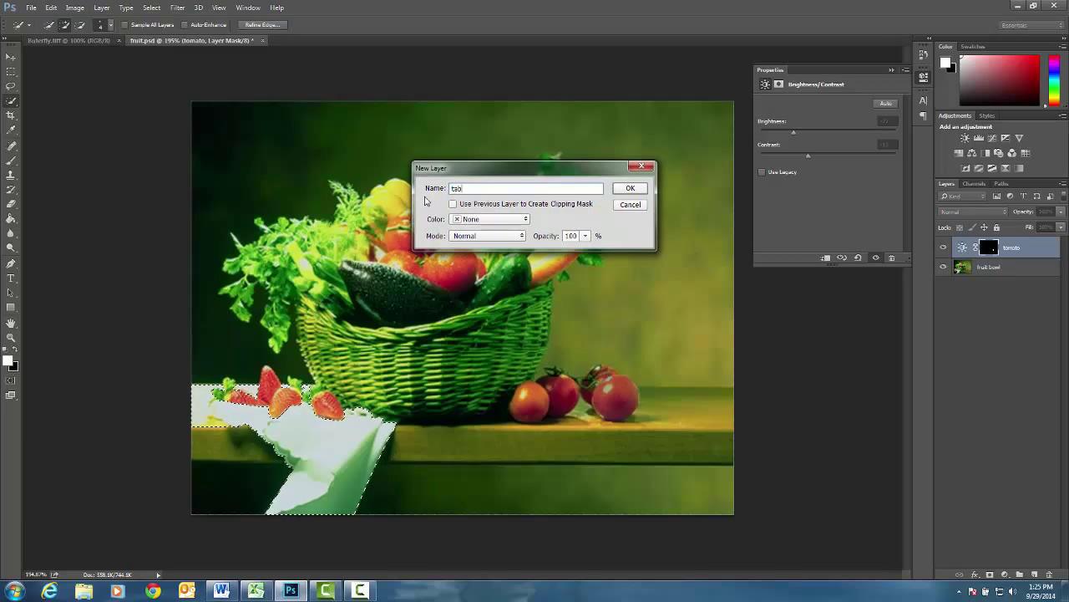
type("ble runner")
left_click(630, 188)
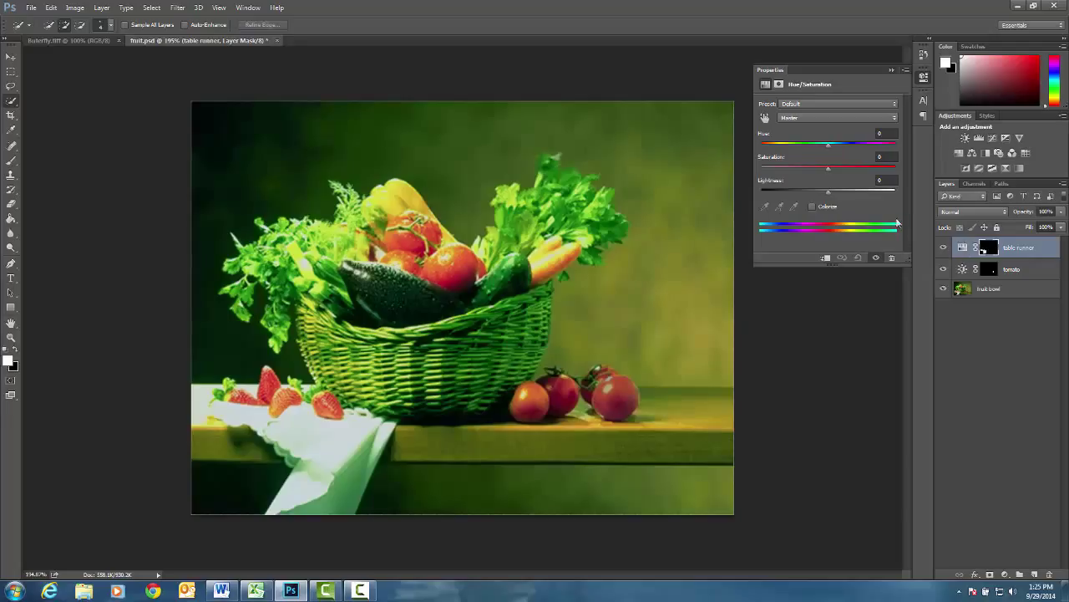
- Colorize the runner pink (Hue 9, Saturation 37, Lightness −9) and float Buterfly.tiff in its own window
left_click(812, 206)
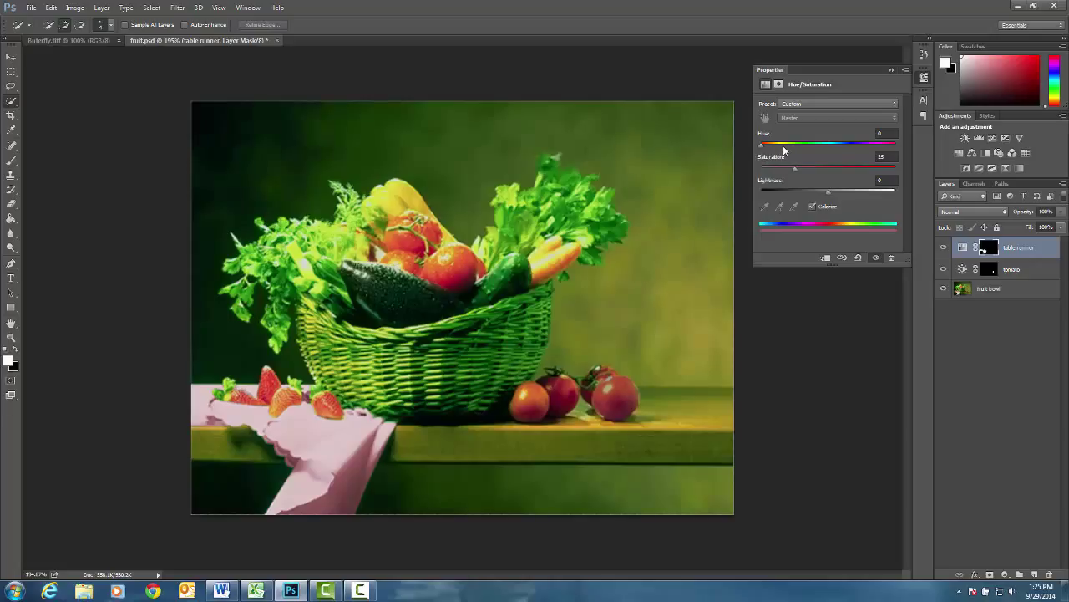
left_click_drag(762, 146, 801, 173)
left_click_drag(827, 192, 822, 190)
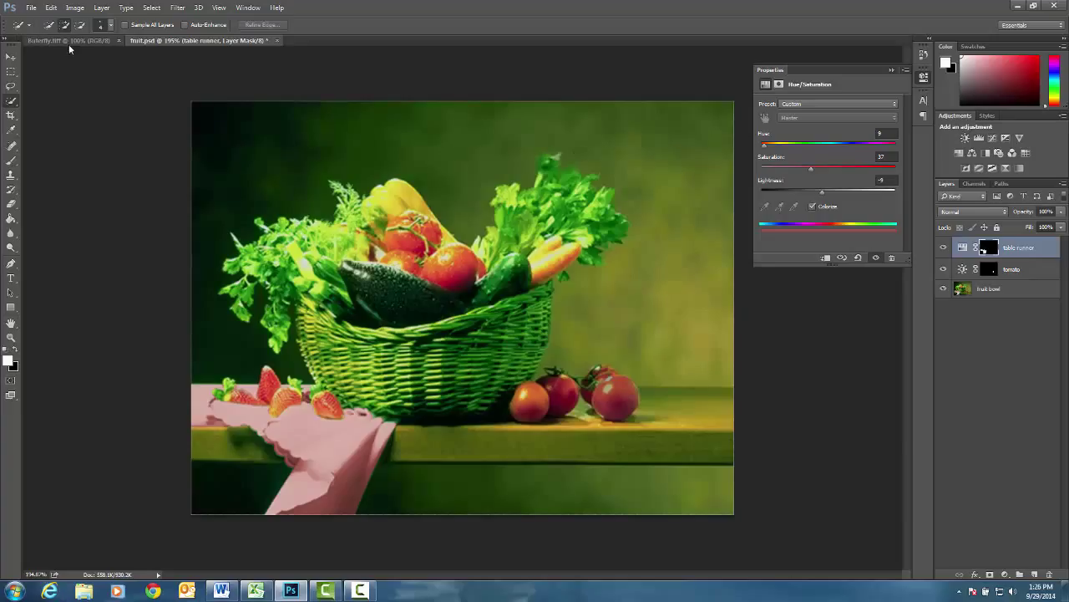
left_click_drag(66, 39, 73, 56)
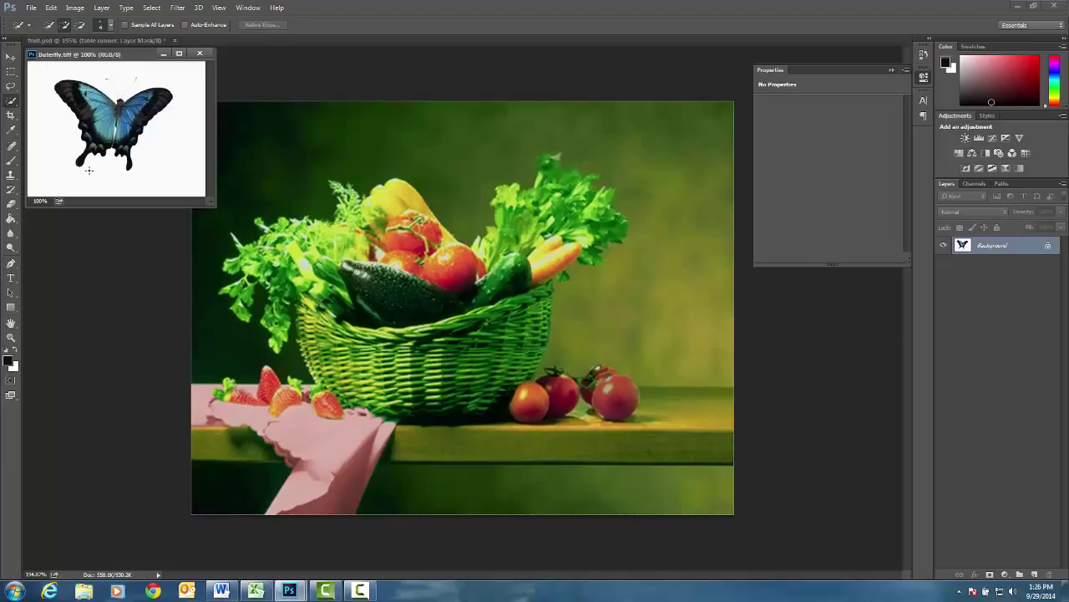
- Magic-wand the white background of butterfly.tif, then invert the selection to isolate the butterfly
left_click_drag(15, 101, 37, 114)
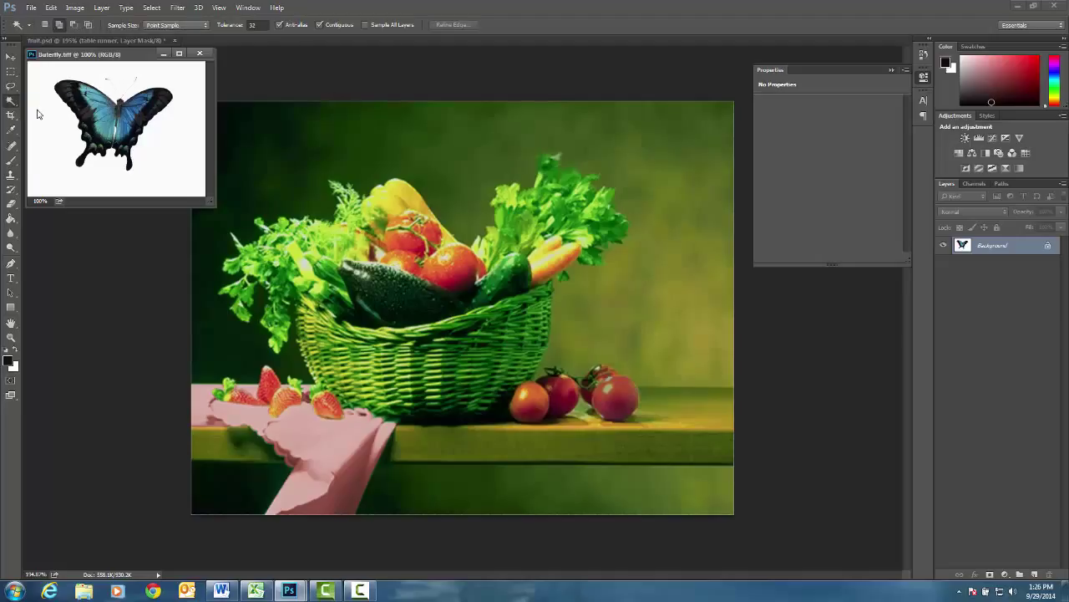
left_click(52, 121)
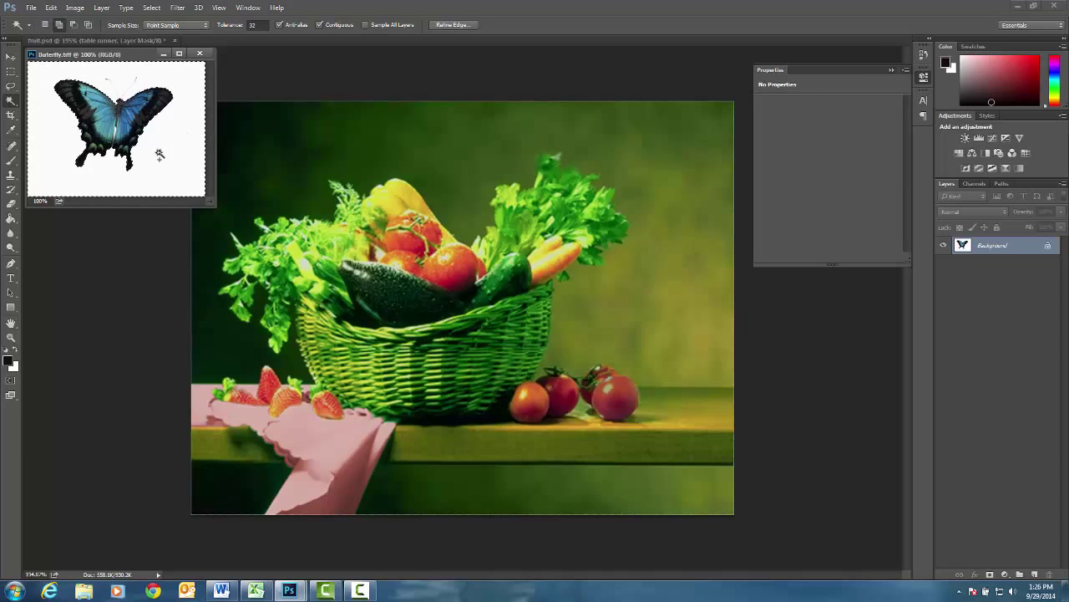
left_click(151, 8)
left_click(155, 53)
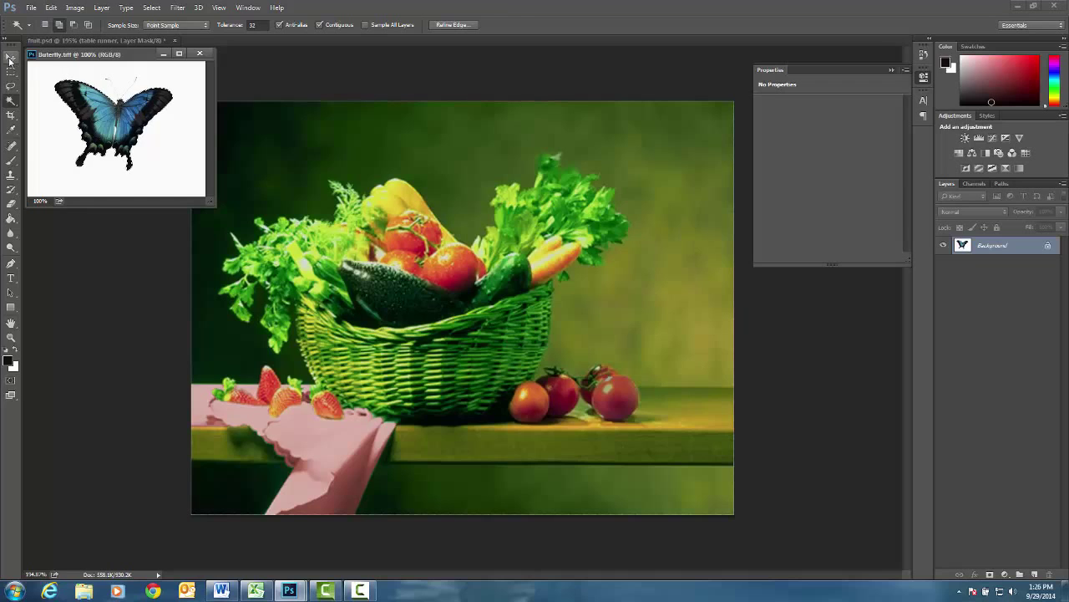
- Drag the butterfly into fruit.psd and name its new layer 'butterfly'
left_click(11, 59)
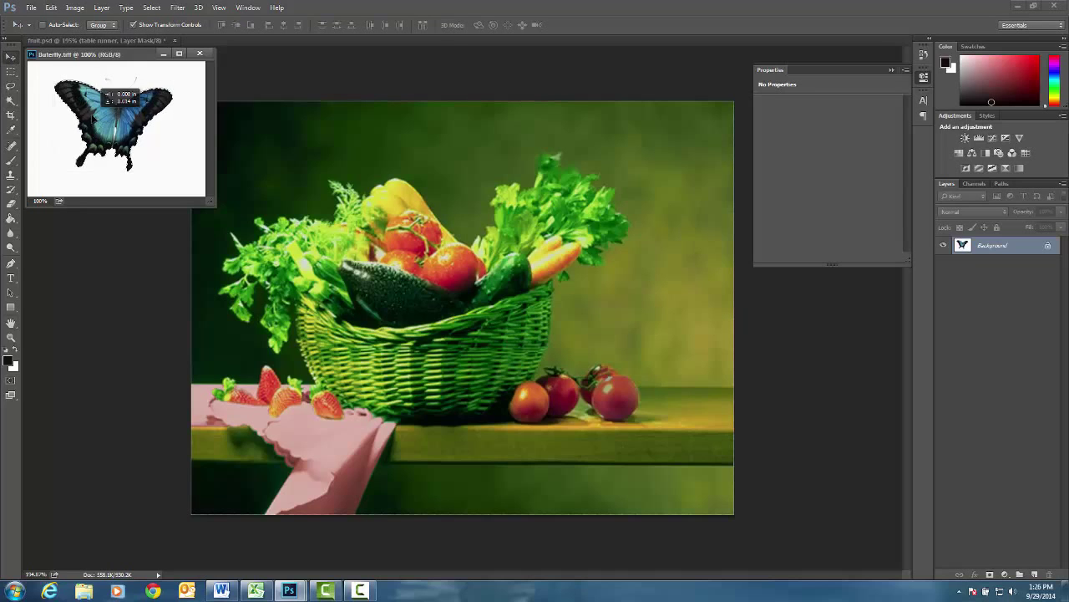
left_click_drag(98, 123, 297, 171)
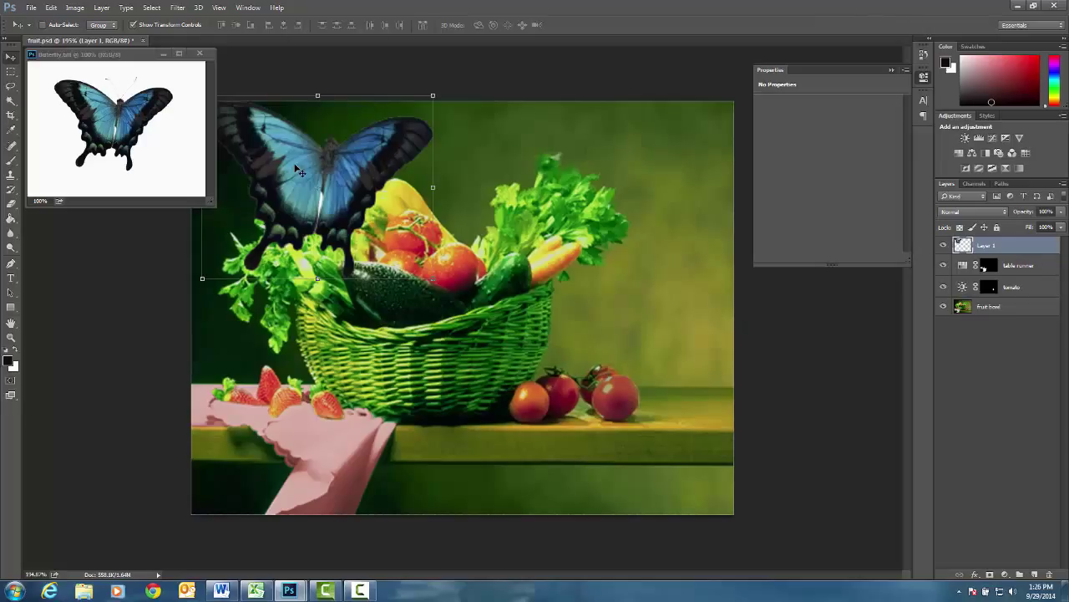
double_click(988, 246)
type("butterfly")
key("Return")
- Close butterfly.tif and shrink the butterfly to 23%, tilted in the upper-left corner
left_click(201, 55)
left_click(200, 55)
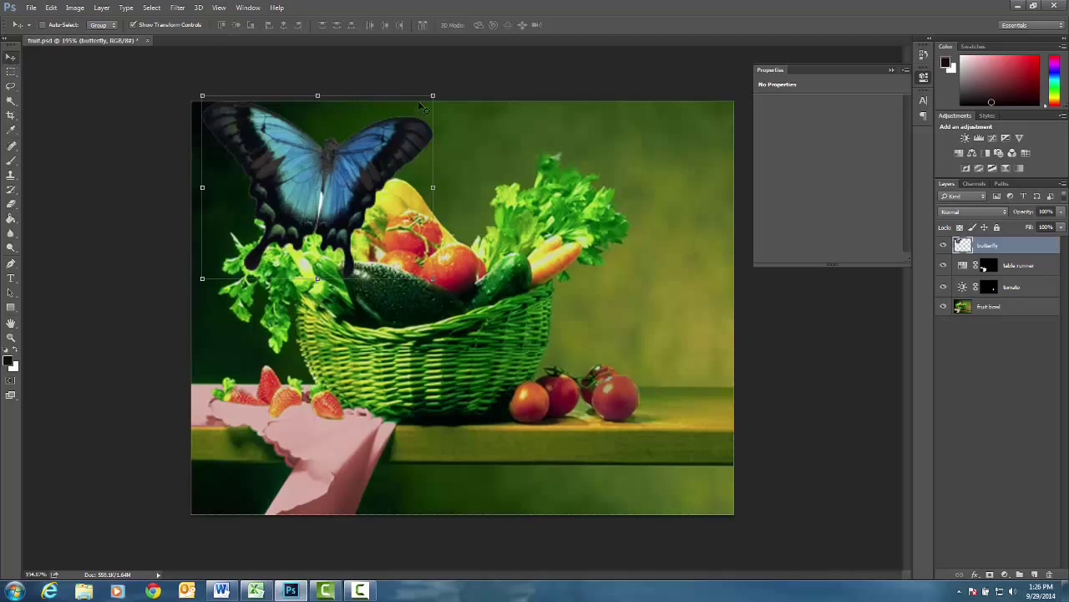
left_click_drag(432, 96, 251, 185)
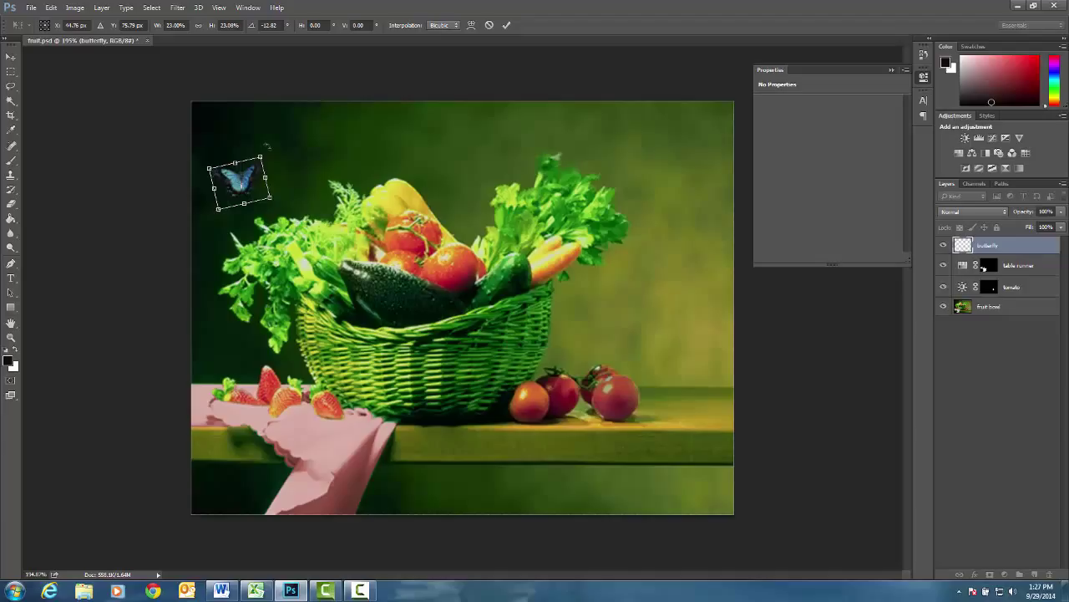
mouse_move(266, 146)
left_mouse_down()
mouse_move(250, 156)
mouse_move(259, 155)
left_mouse_up()
- Apply the butterfly transform and duplicate the layer as 'butterfly2'
key("Return")
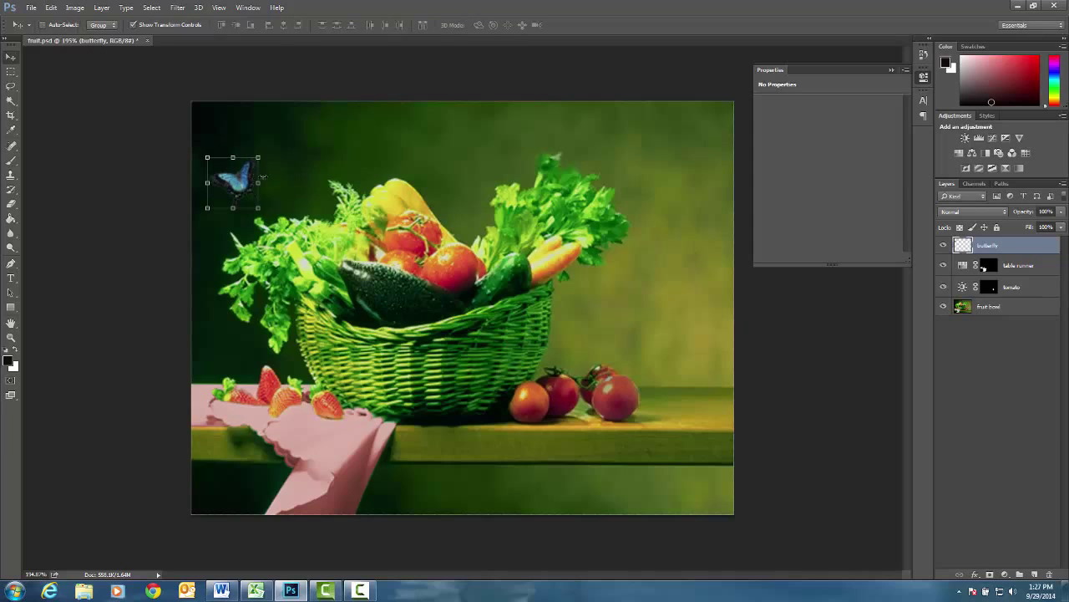
right_click(1021, 250)
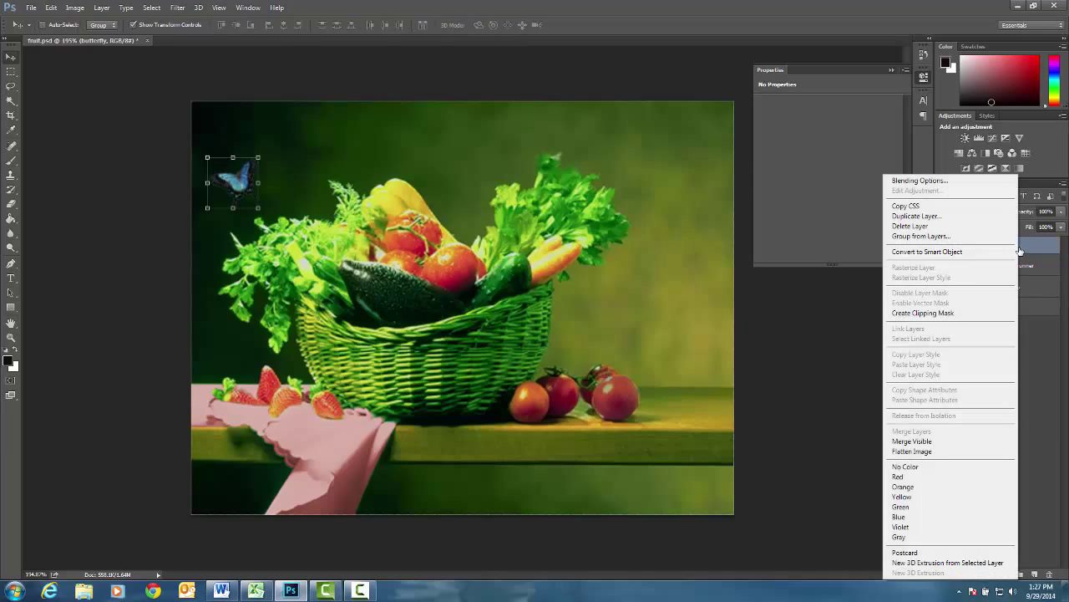
left_click(974, 221)
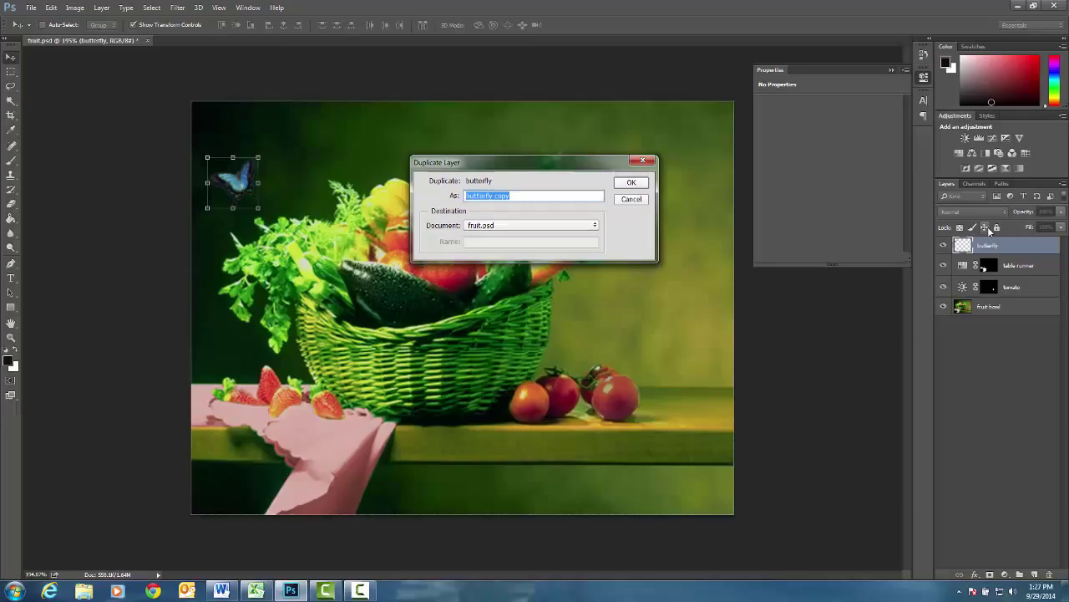
type("but")
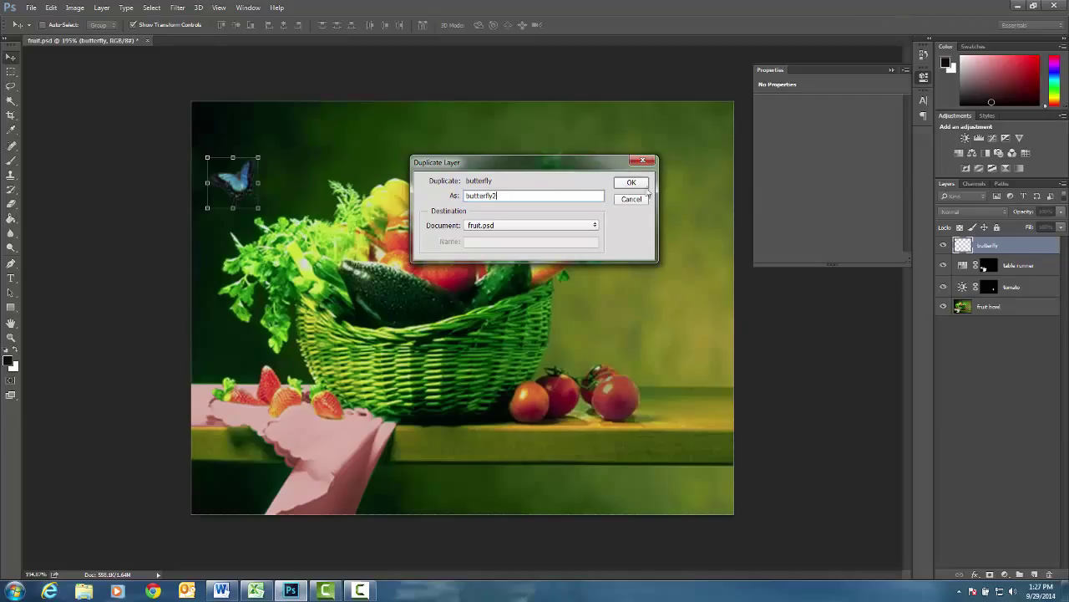
key("Return")
- Move butterfly2 to the right of the basket and rotate it about 30°
left_click_drag(248, 189, 646, 278)
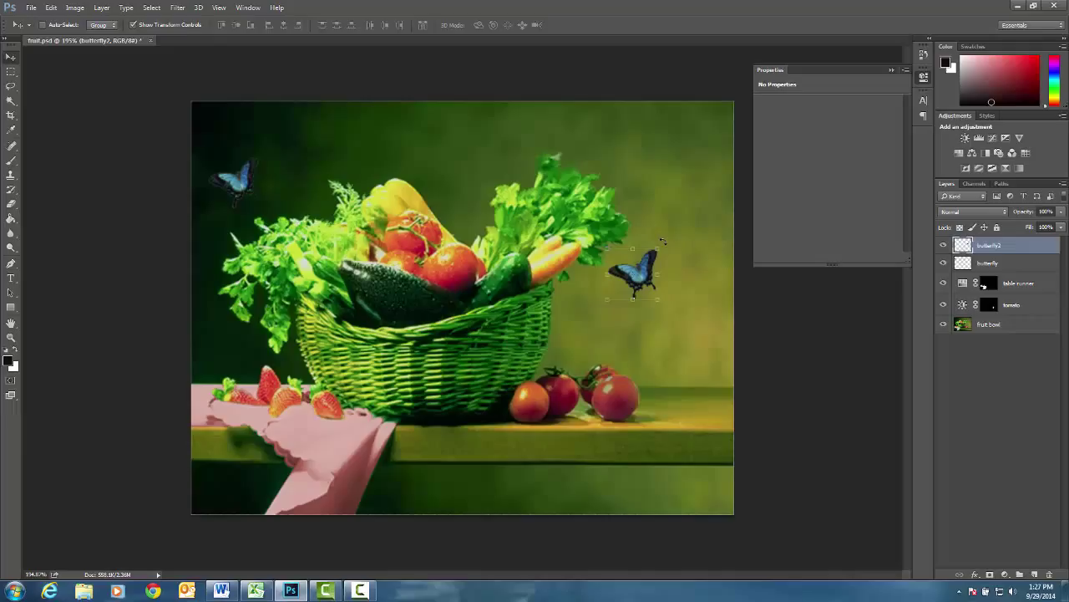
key("ctrl+t")
left_click_drag(662, 241, 628, 266)
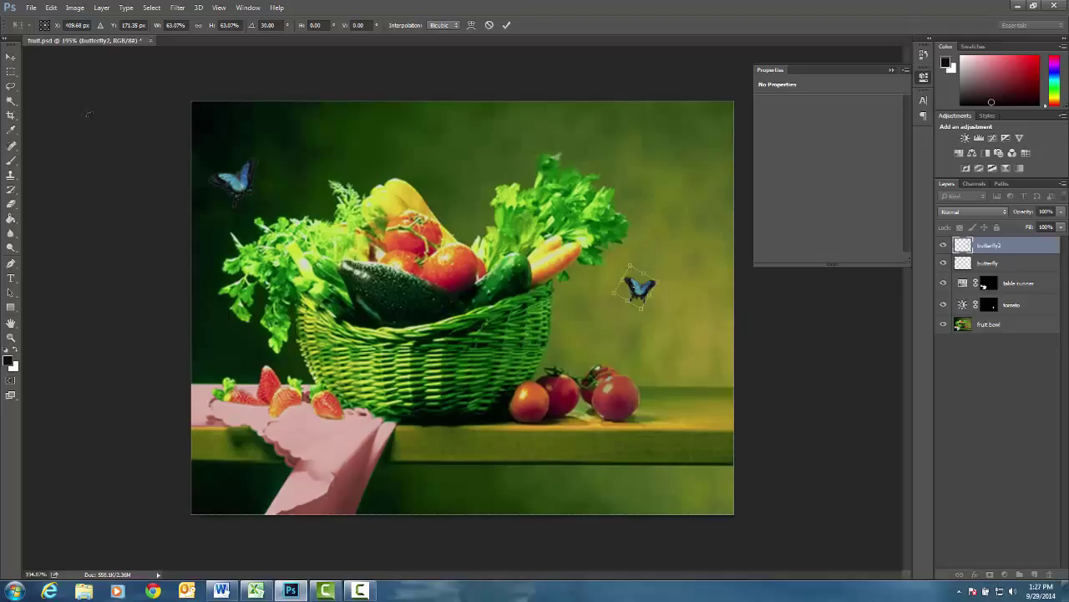
- Start Save As and commit the pending butterfly2 transform
left_click(32, 8)
left_click(459, 161)
left_click(31, 7)
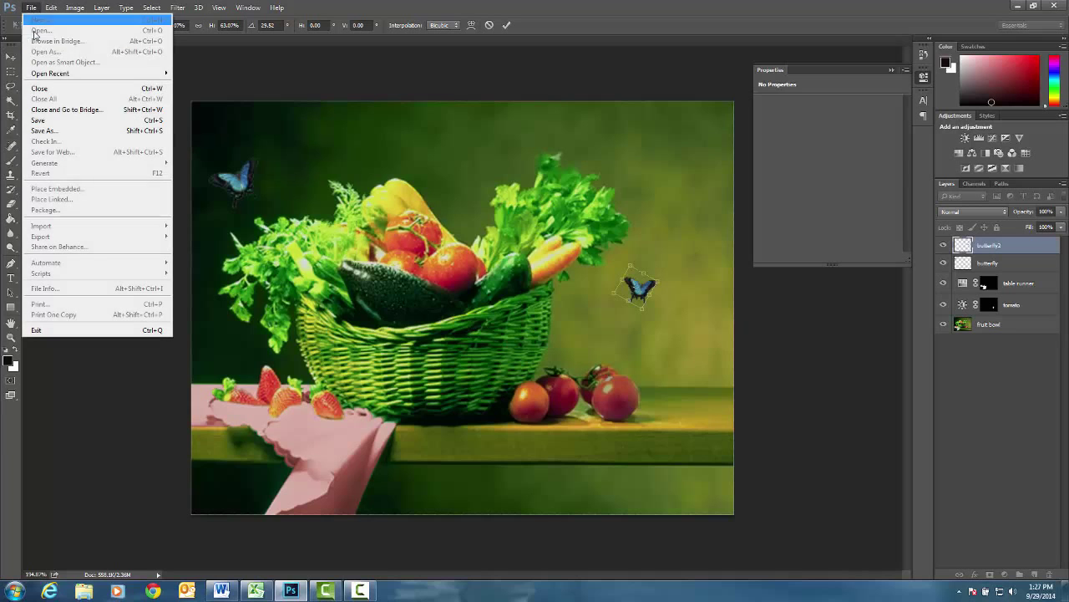
left_click(47, 121)
left_click(477, 223)
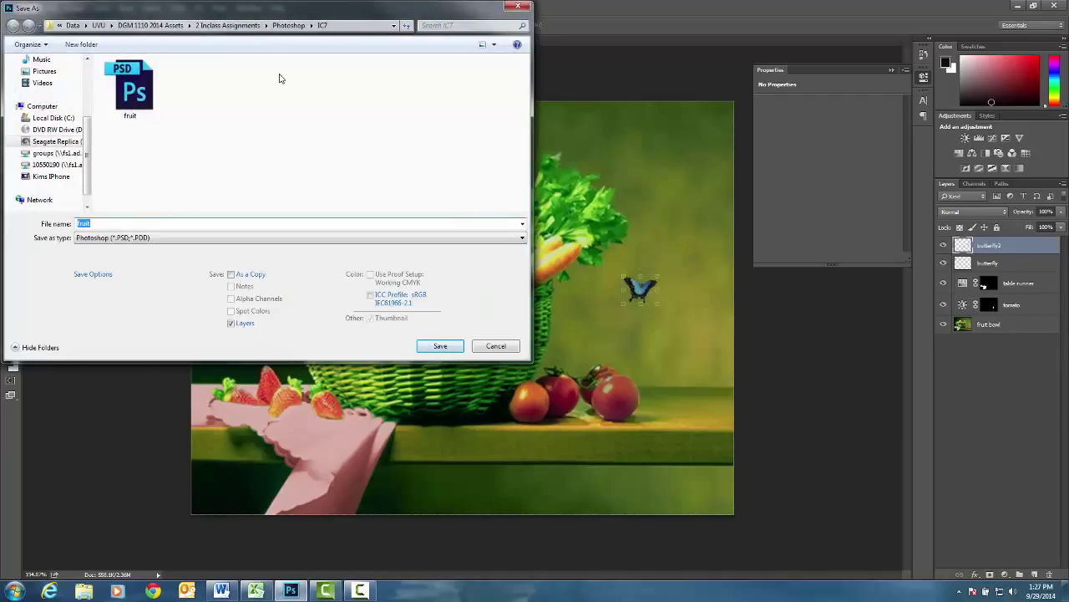
- Save a layered PSD in PS Completed Folder under an IC7 file name, keeping maximum compatibility
left_click(285, 25)
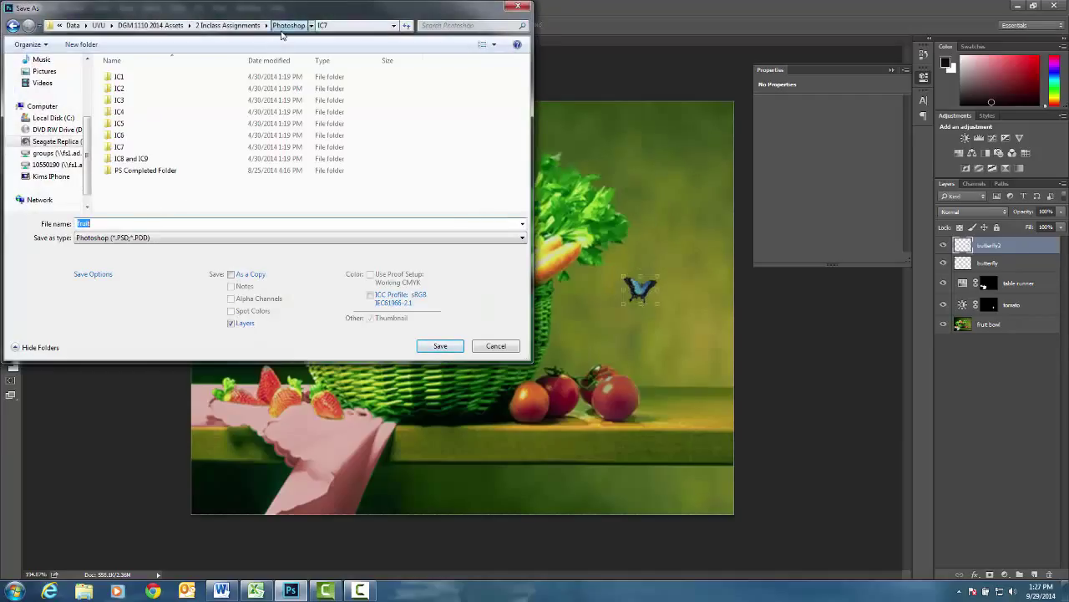
double_click(148, 176)
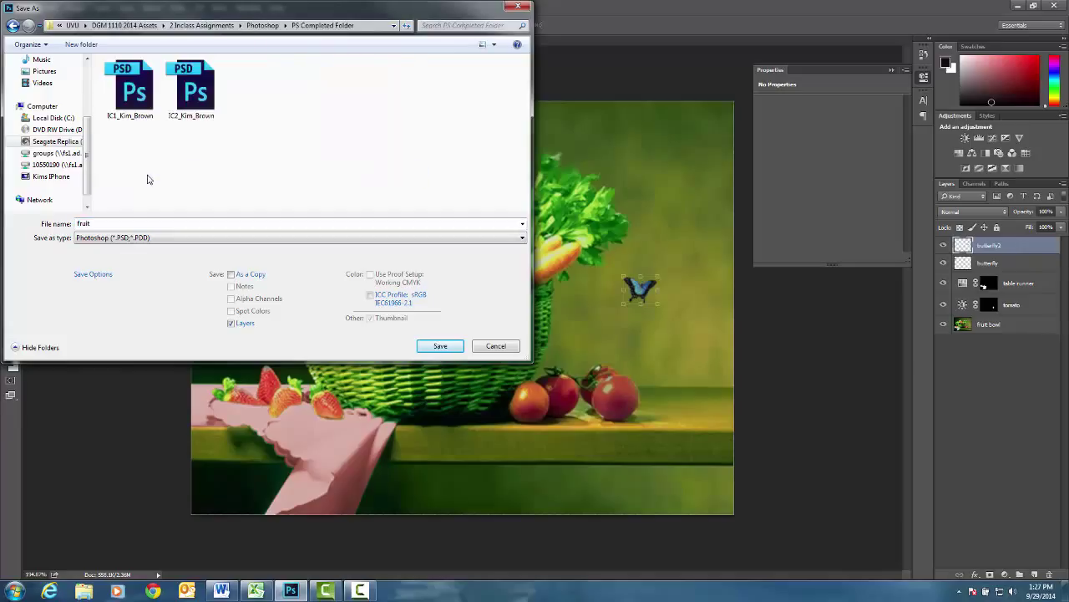
double_click(122, 223)
type("IC")
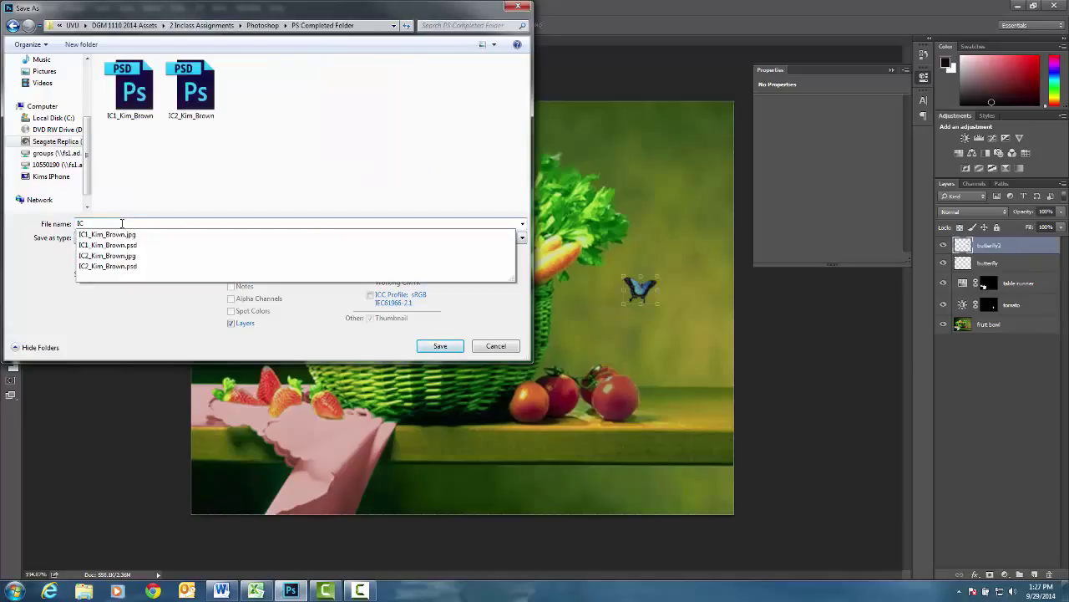
type("7_Kim_Brown")
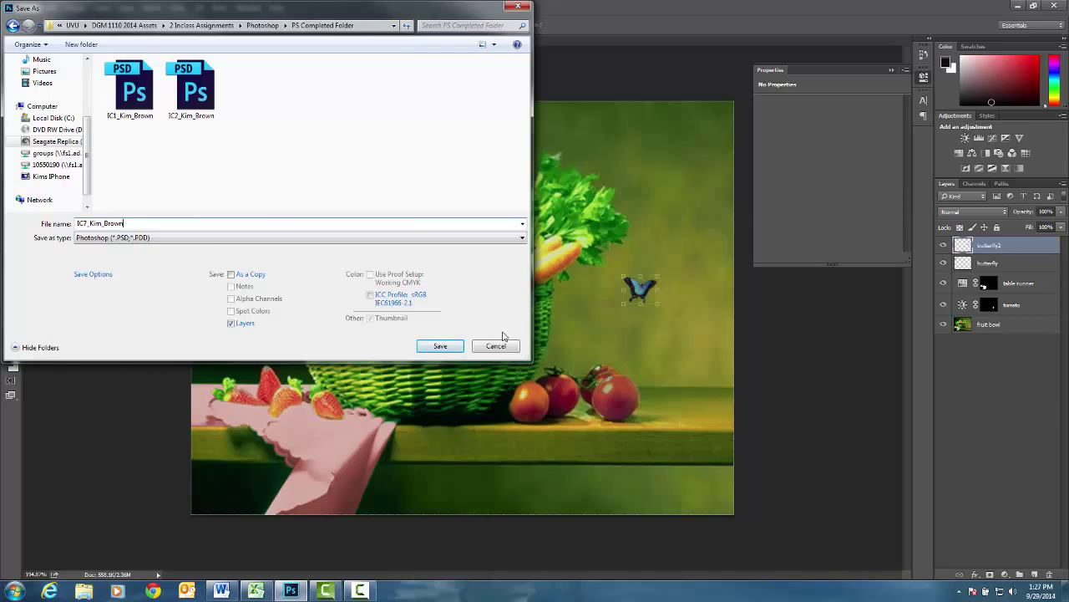
left_click(459, 346)
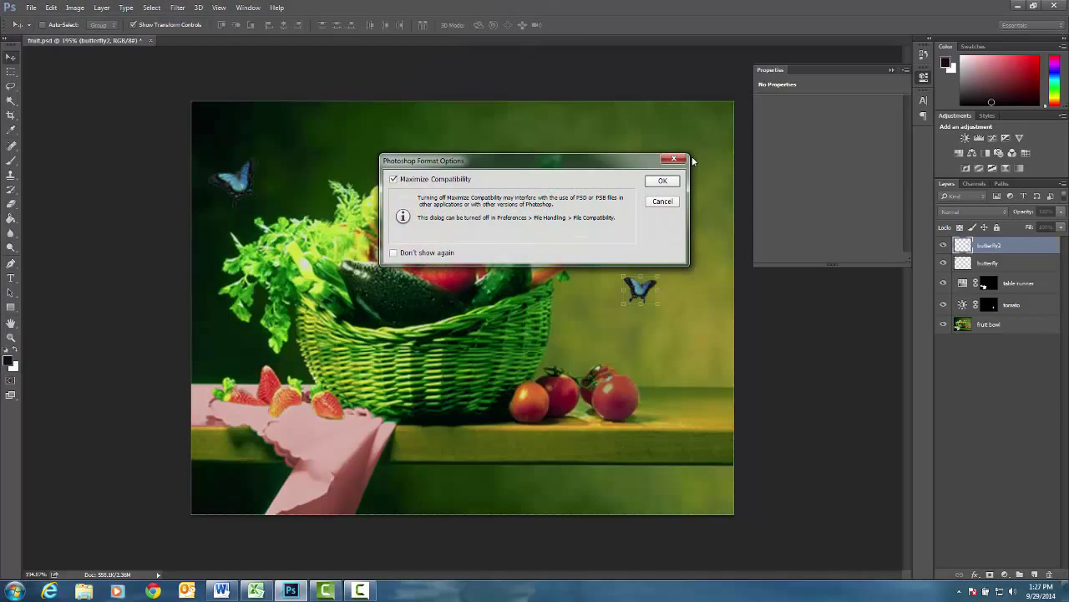
left_click(663, 180)
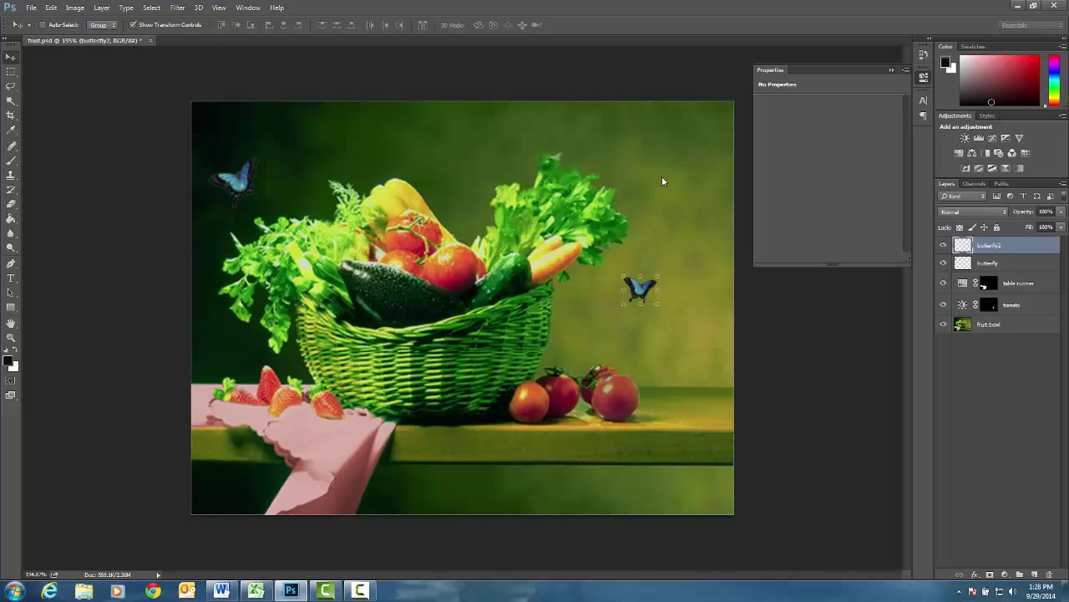
- Save a JPEG copy at Maximum quality in PS Completed Folder alongside the PSD
left_click(31, 7)
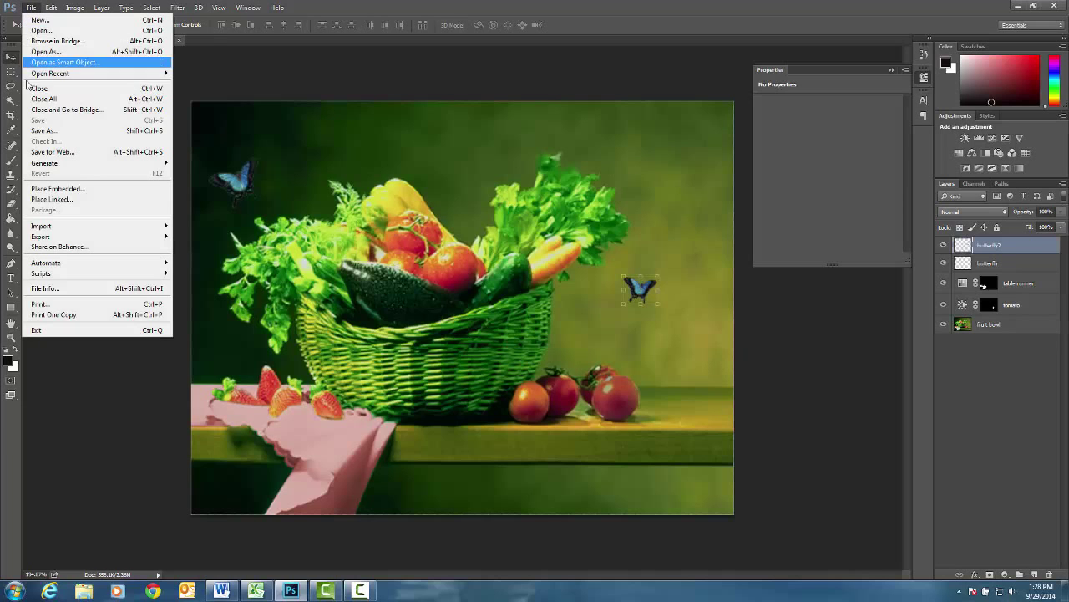
left_click(35, 131)
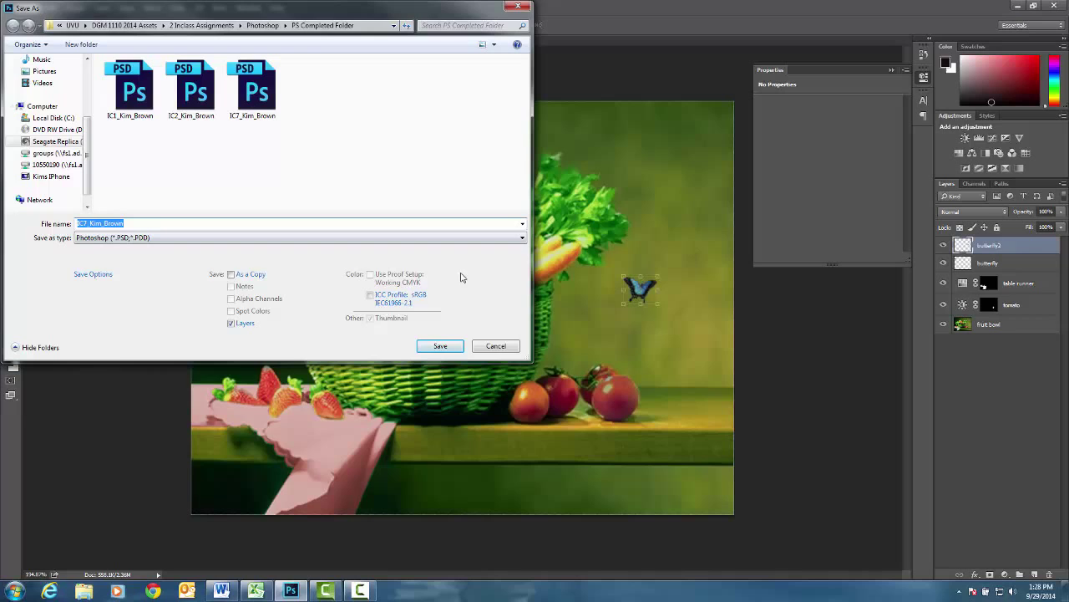
left_click(510, 239)
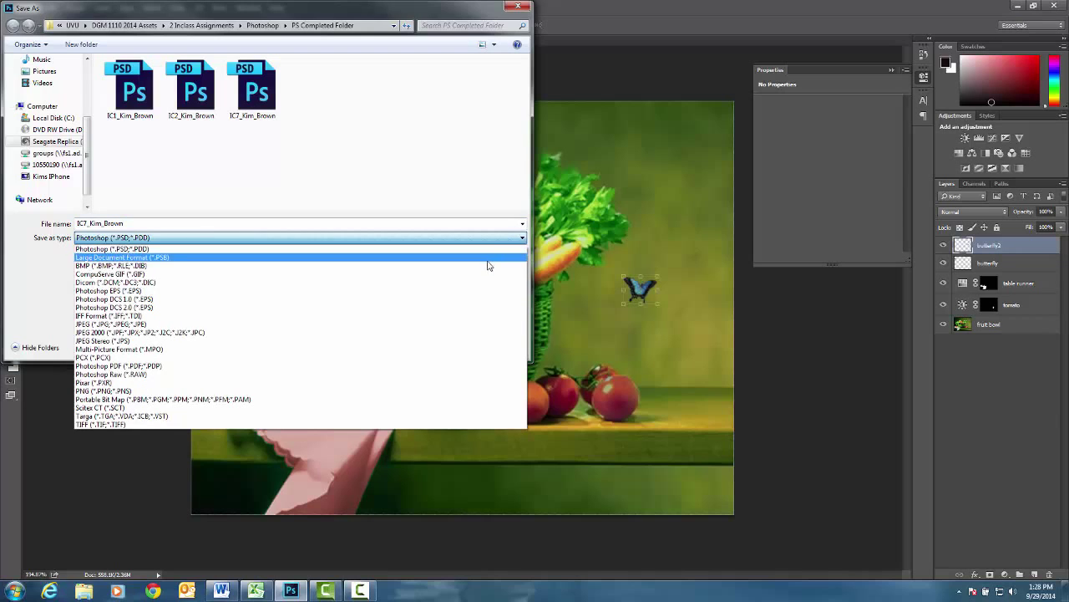
left_click(454, 324)
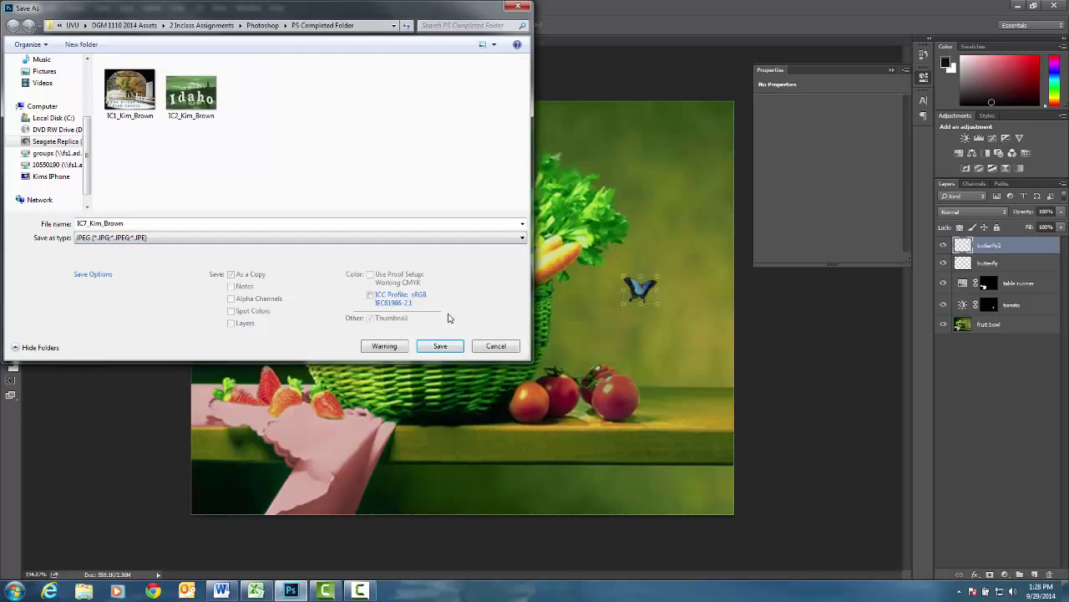
left_click(430, 346)
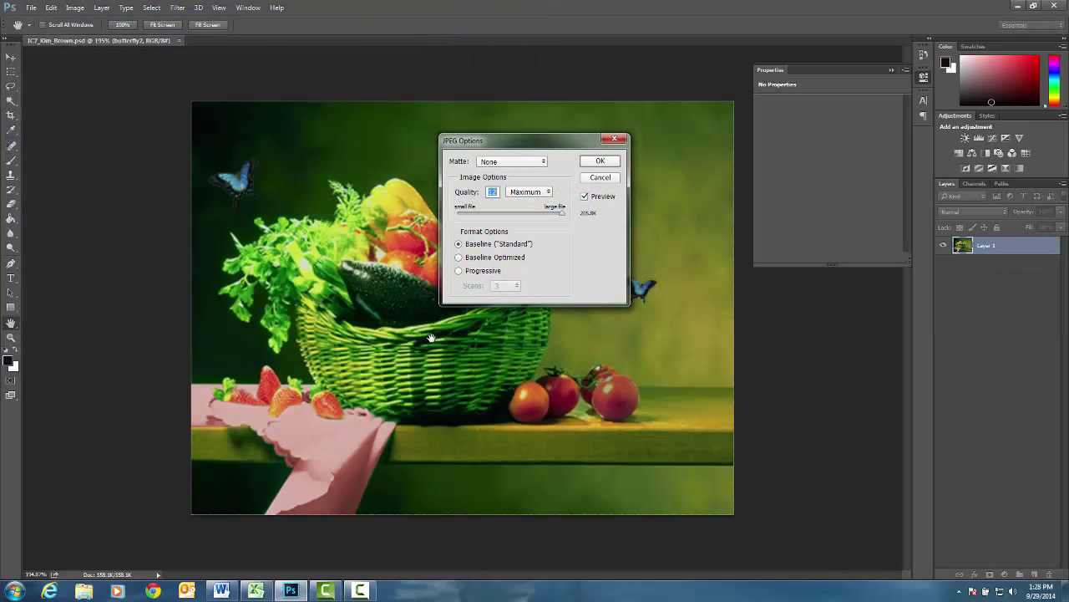
left_click(595, 163)
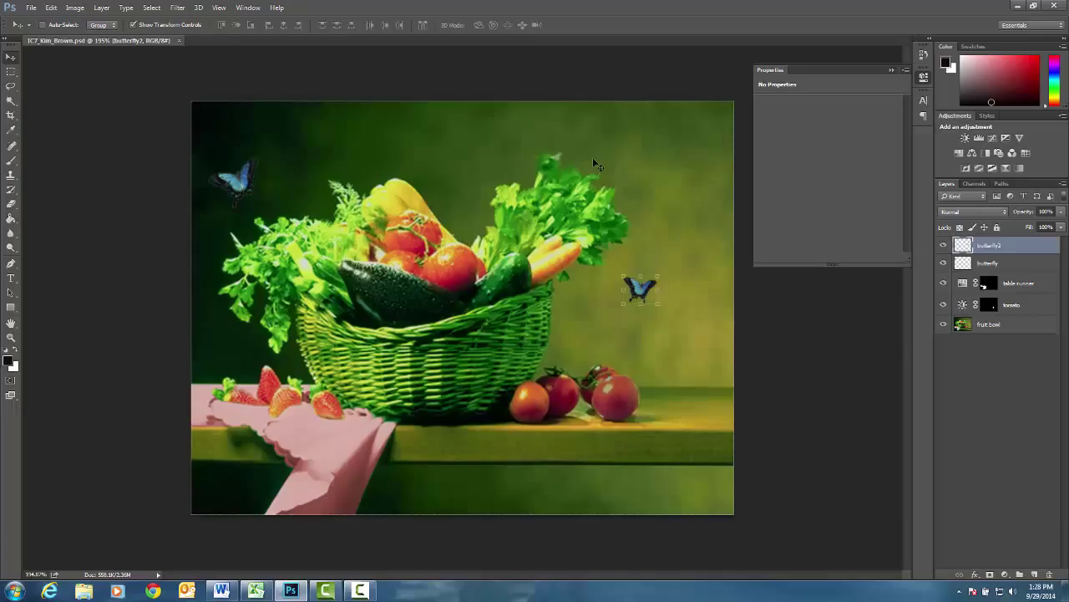